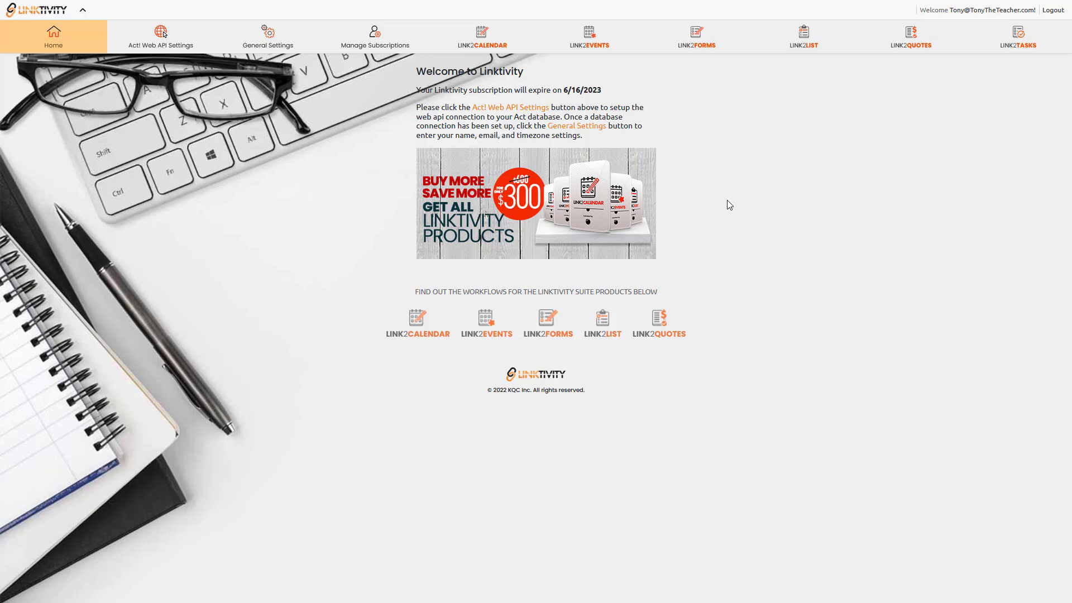
View the Chocolate Ice Cream product page, then return to the Linktivity home page.
mouse_move(466, 0)
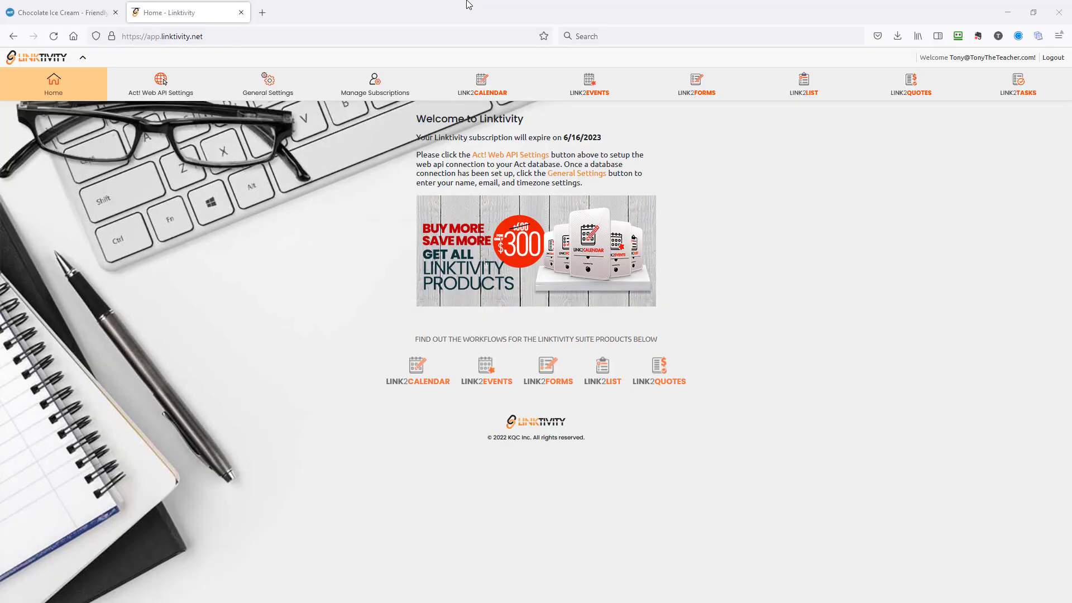
click(78, 12)
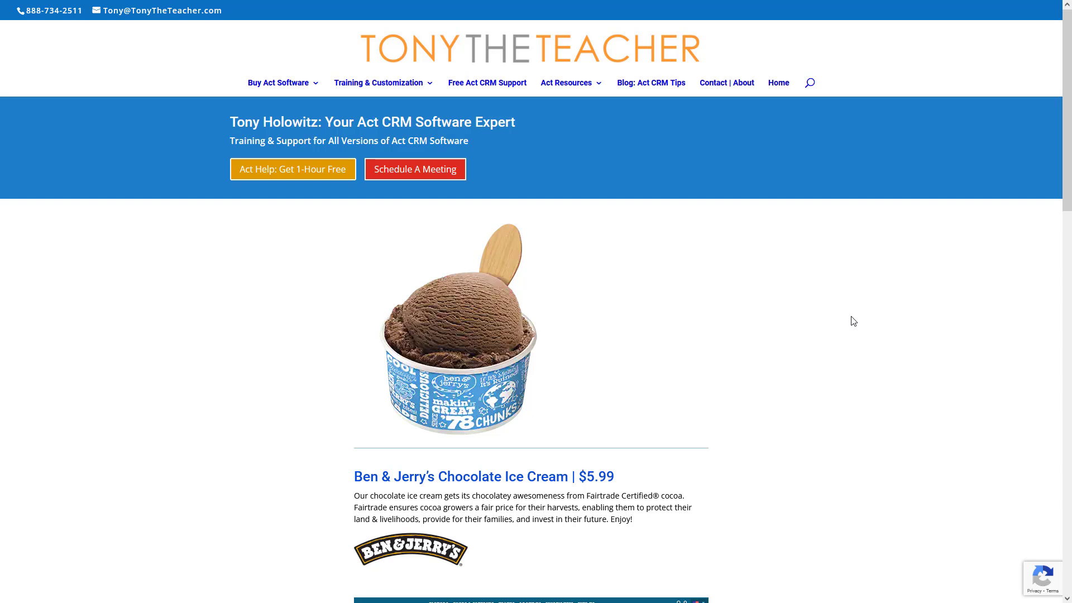
mouse_move(395, 5)
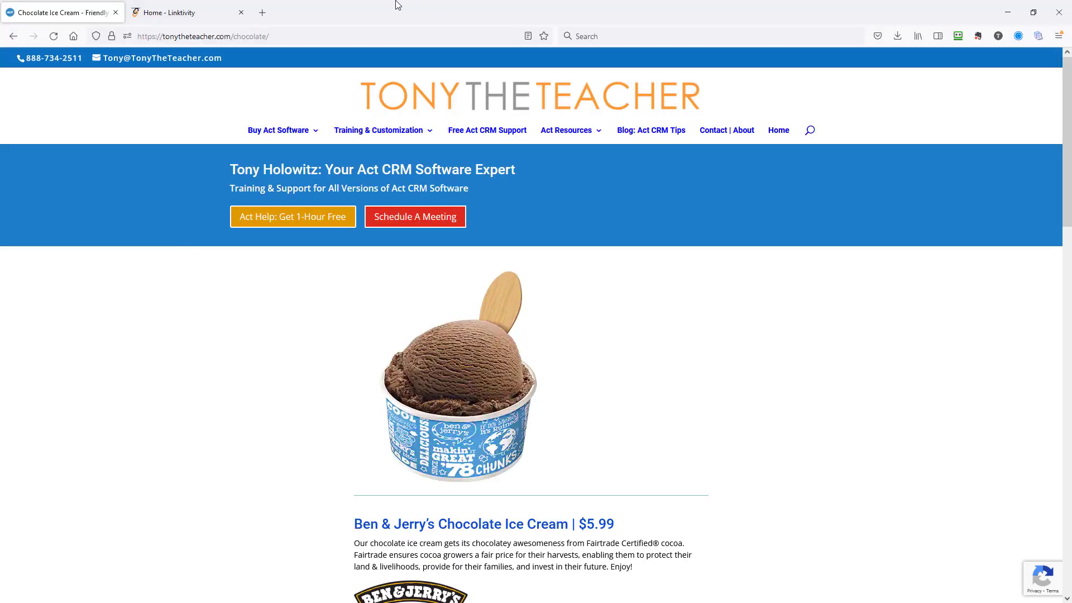
click(197, 12)
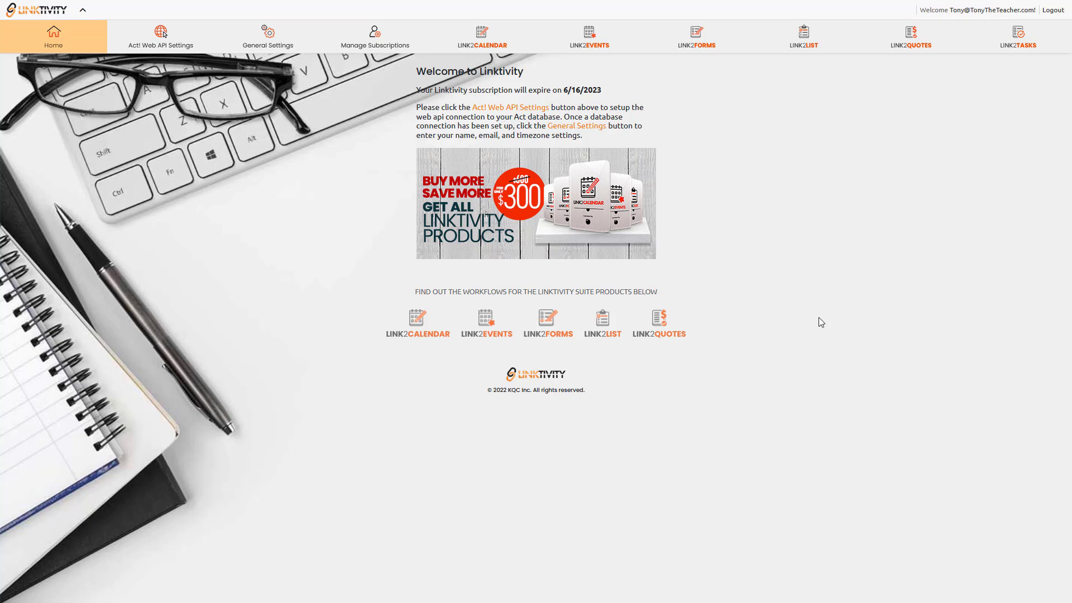
Create a new quote named 'Tutorial Quote 1' built from scratch.
click(912, 36)
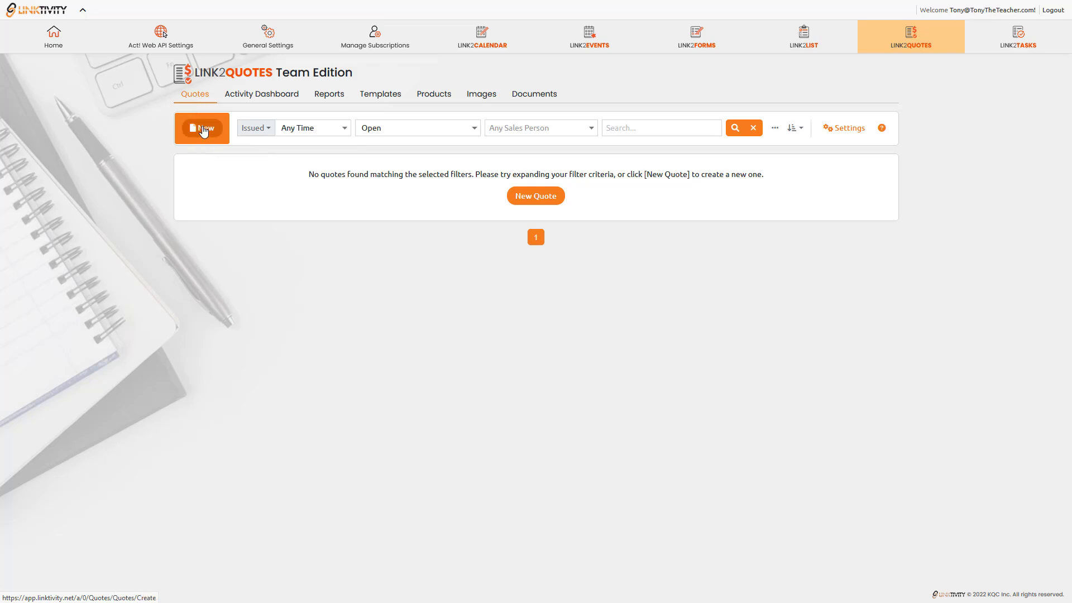
click(203, 129)
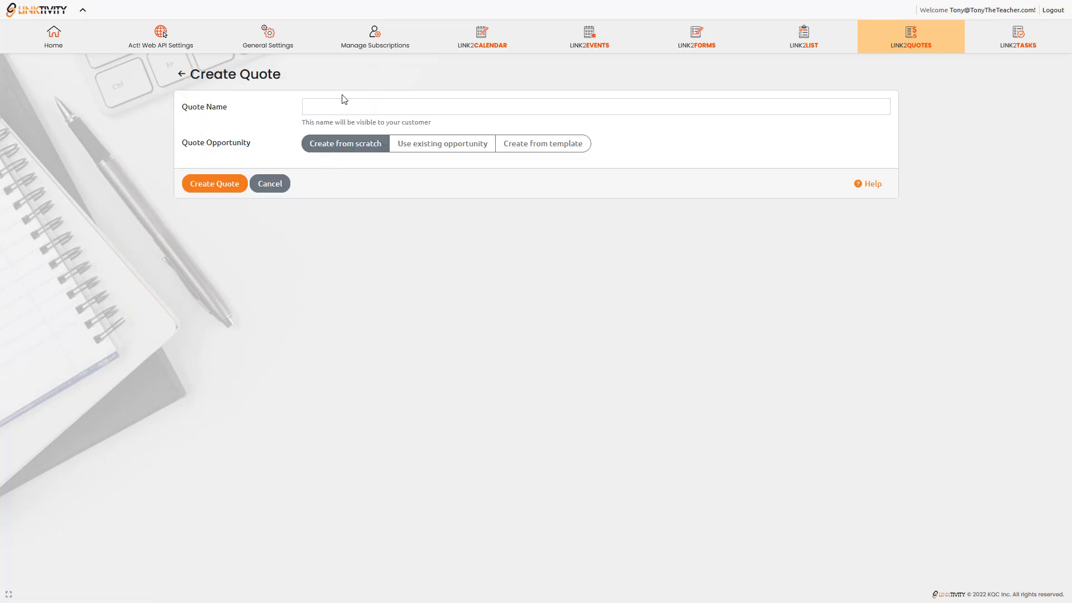
click(362, 114)
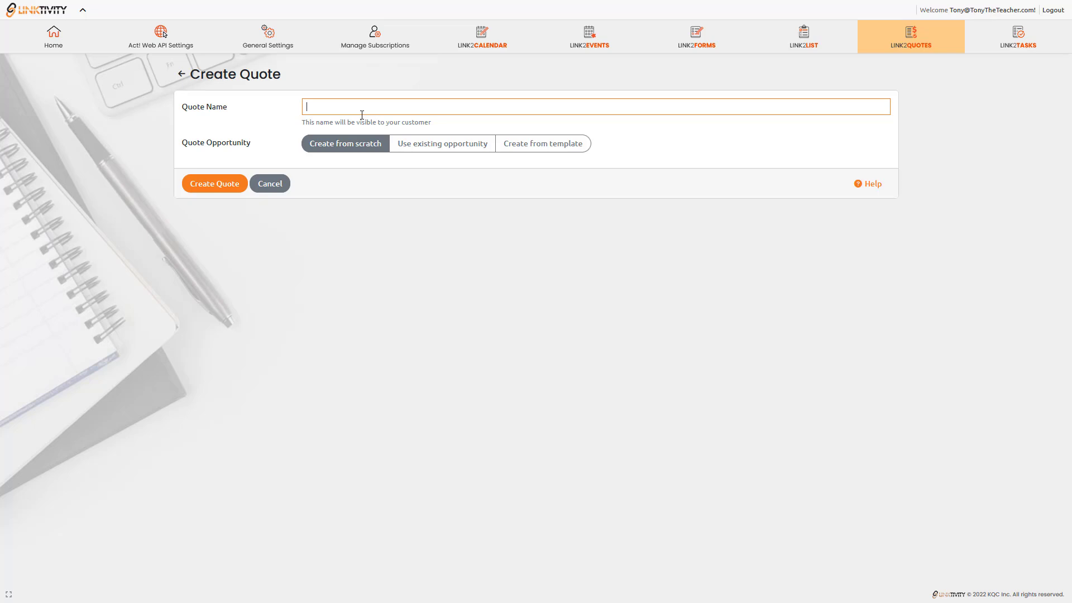
text(Tutorial Quote 1)
click(348, 145)
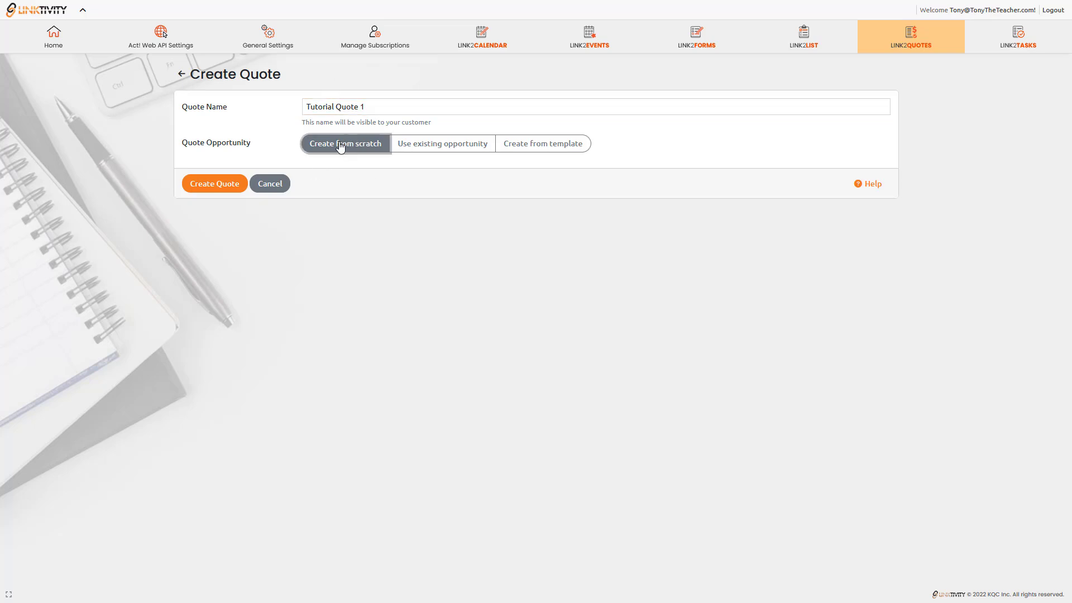
click(208, 188)
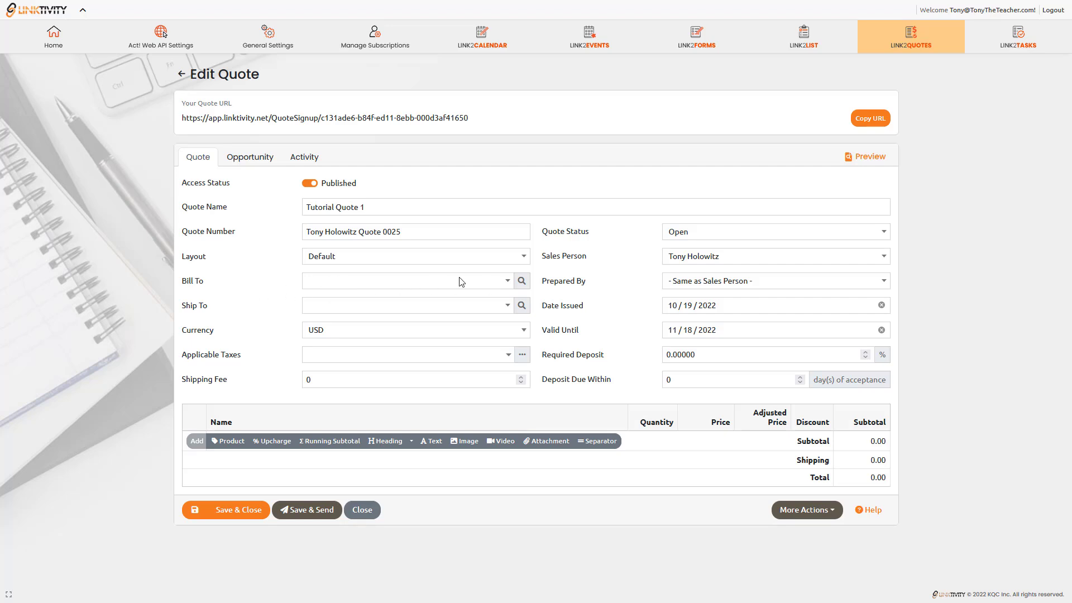
Search contacts by the customer's name and set the found contact as Bill To.
click(522, 281)
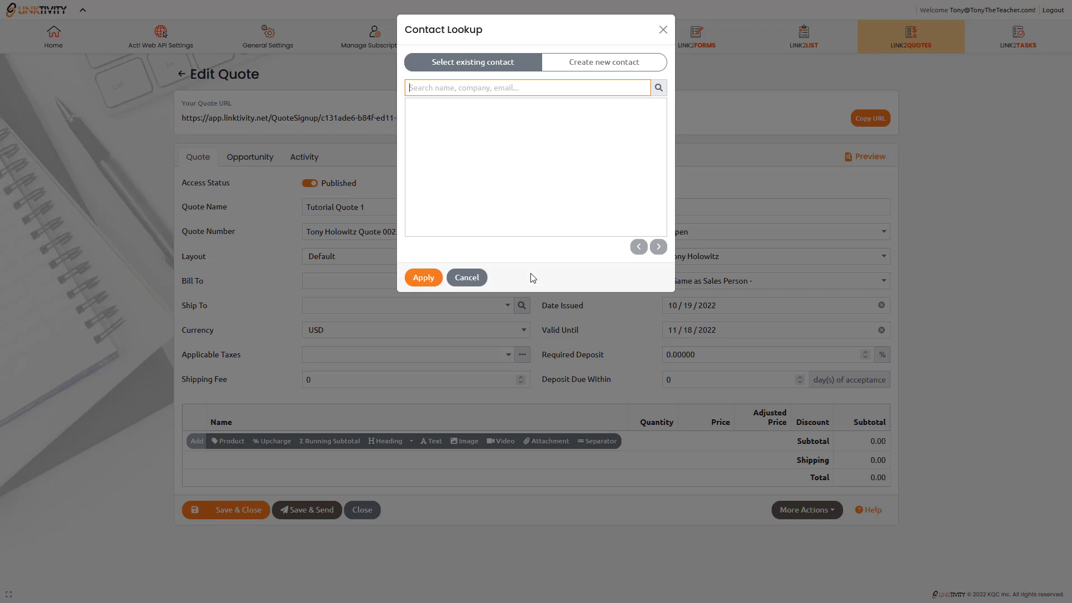
click(660, 91)
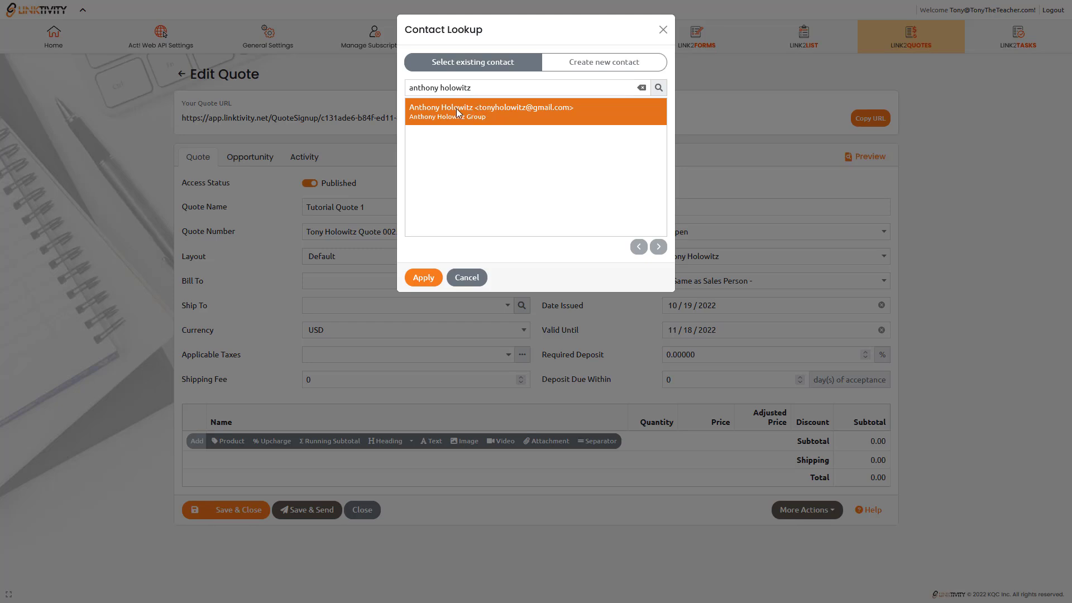
click(424, 279)
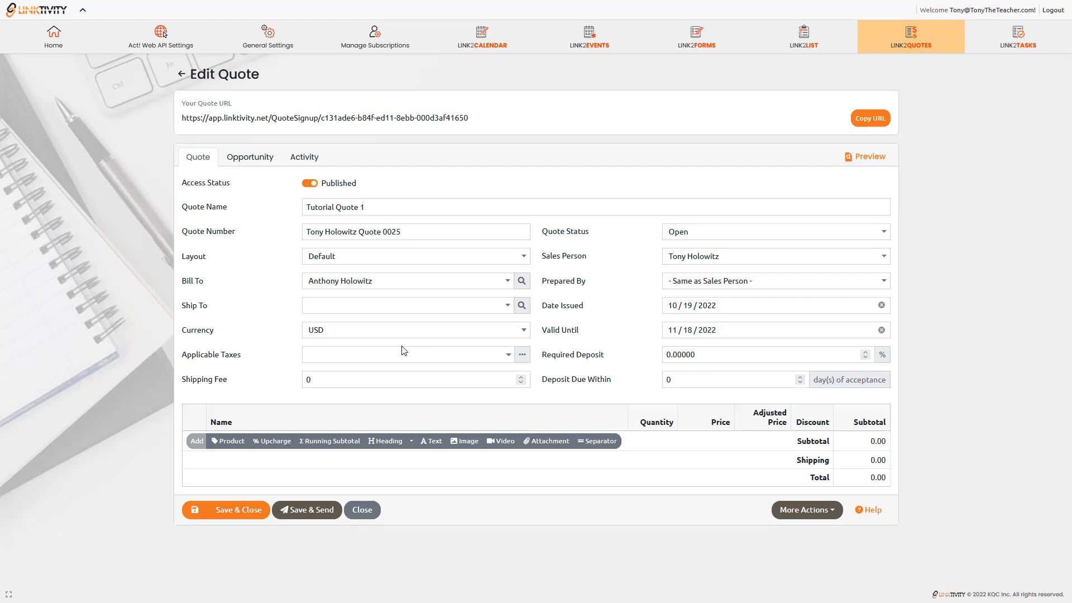
Enter 49.00 in the quote's Shipping Fee field.
click(264, 381)
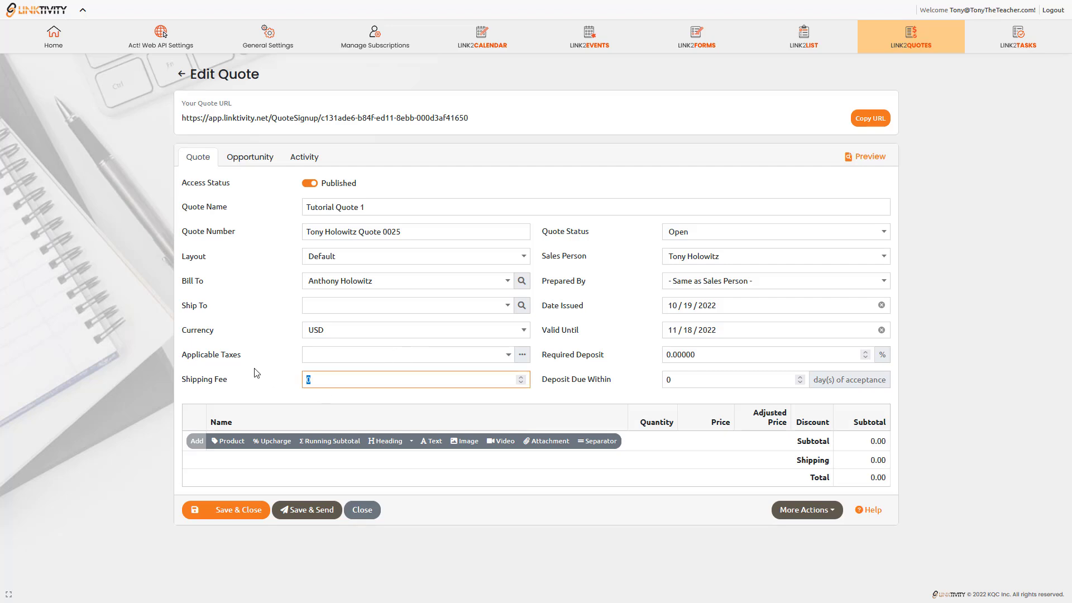
text(49.00)
key(Tab)
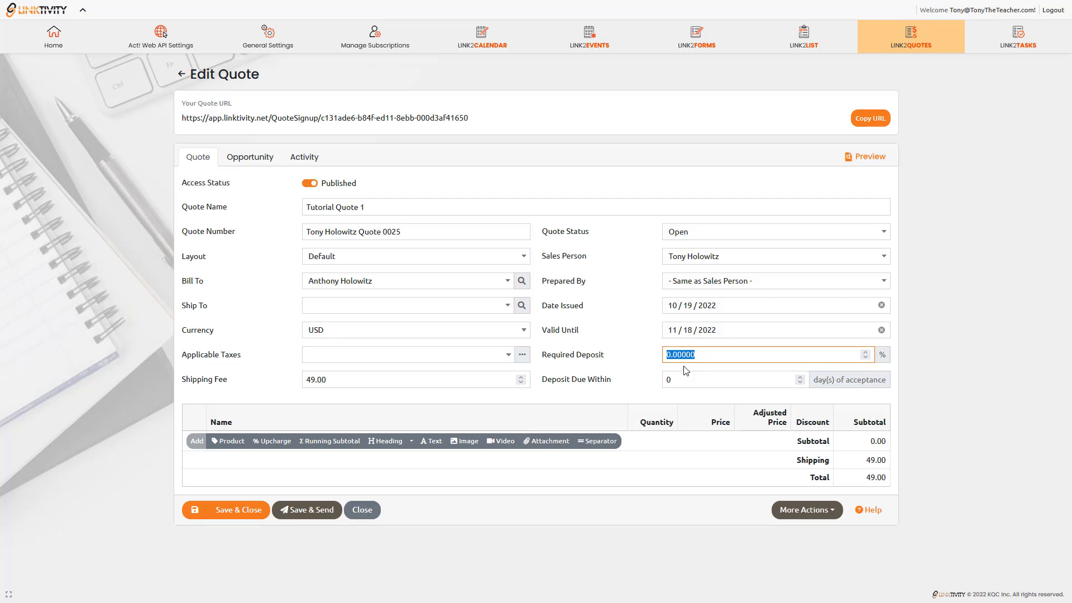
Add a product line and pick Vanilla Ice Cream at 5.49 via the name lookup.
click(232, 442)
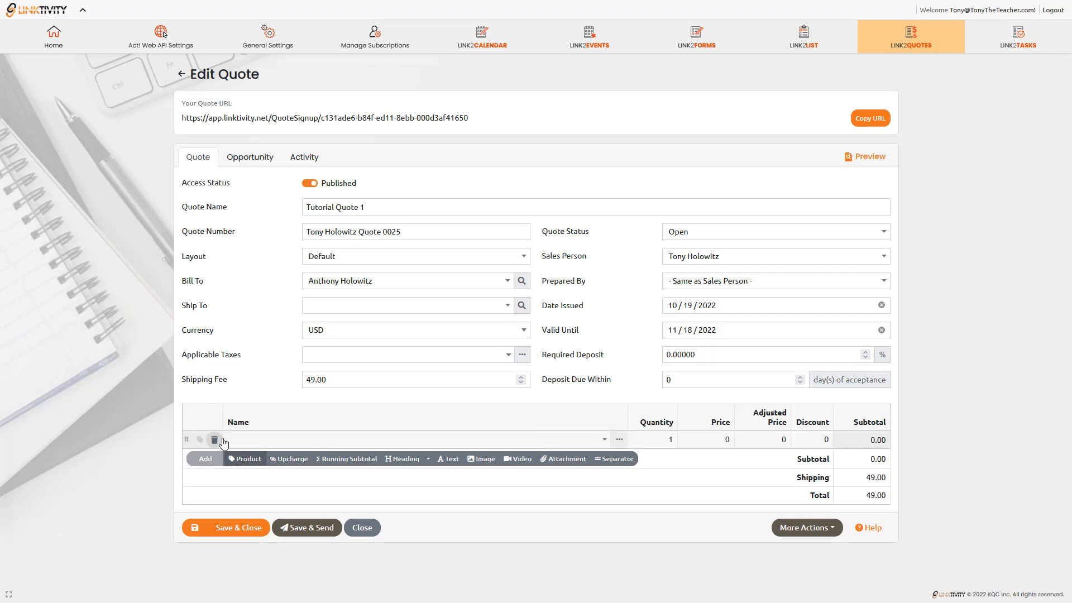
right_click(241, 439)
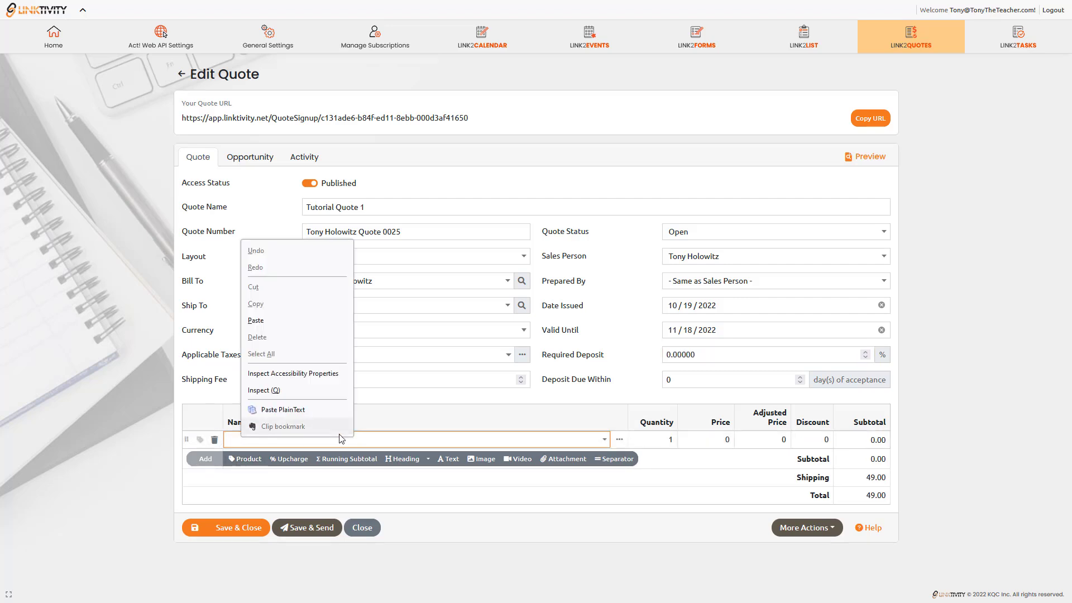
click(845, 409)
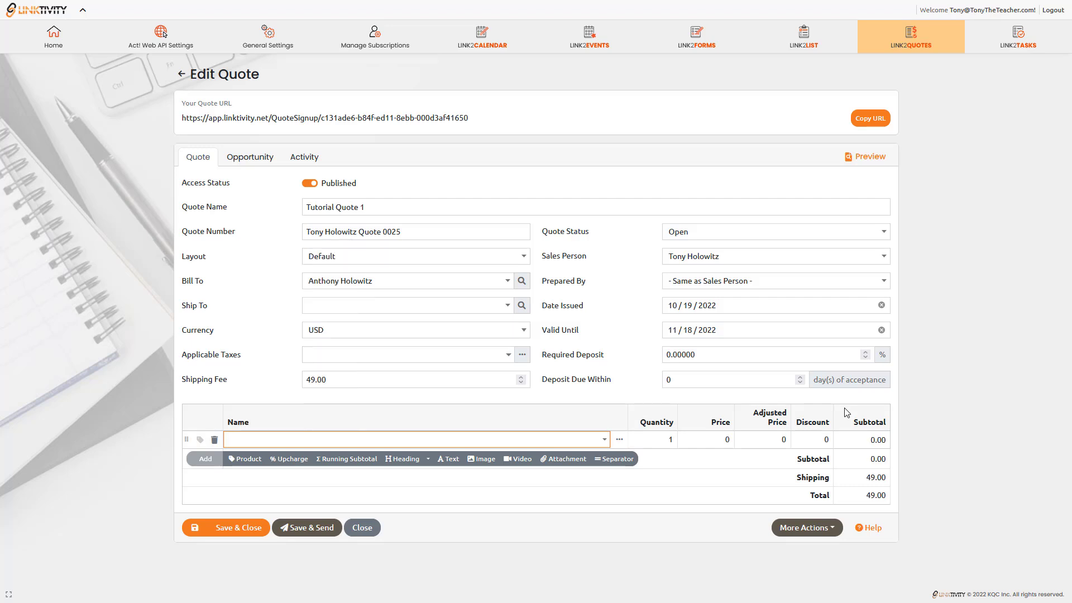
text(van)
drag(598, 399, 653, 10)
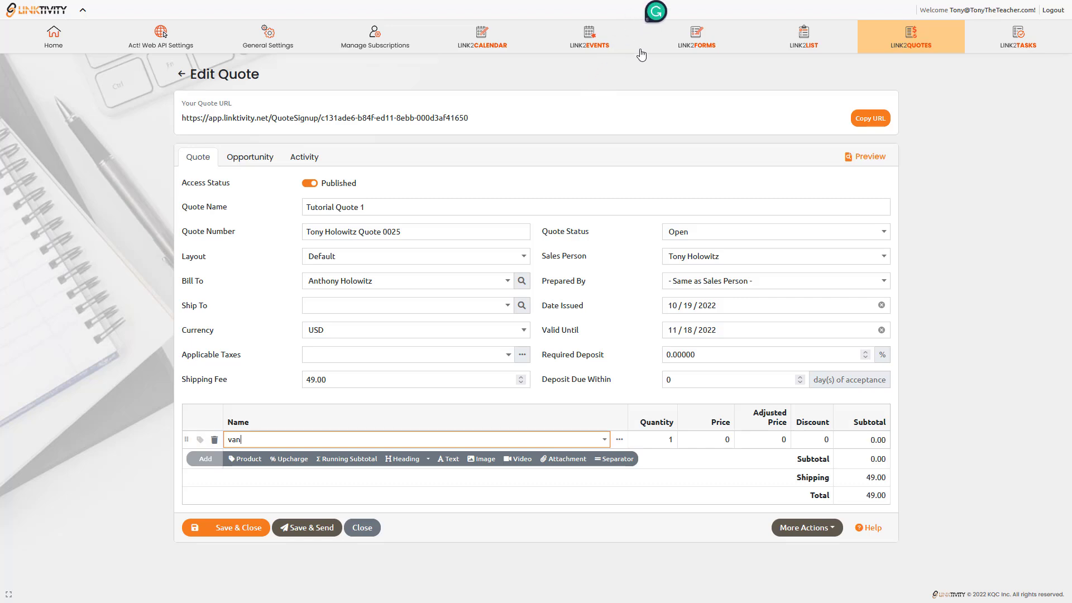
click(605, 440)
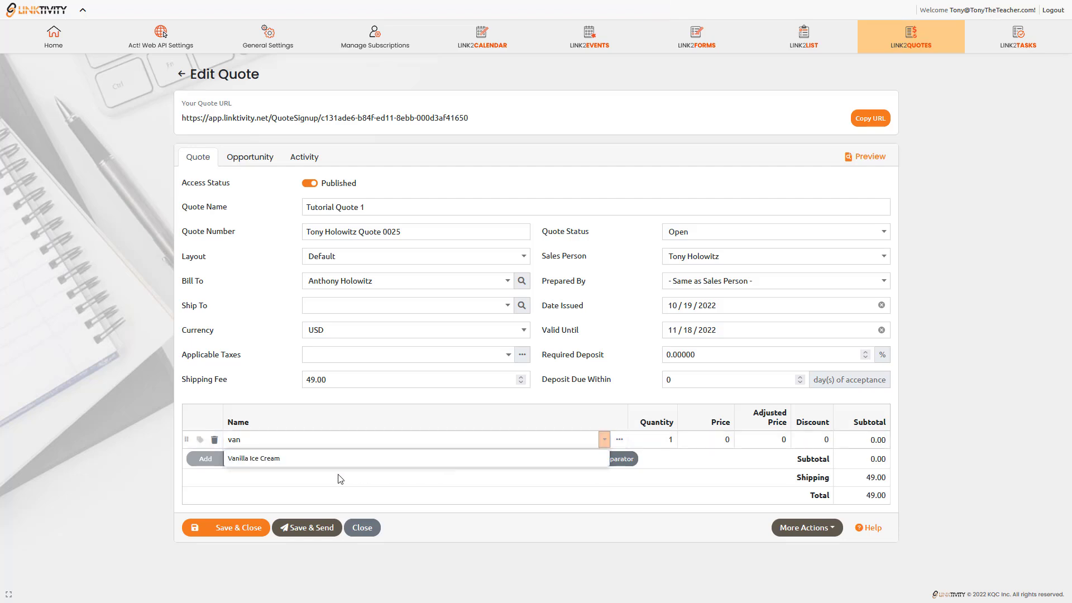
click(250, 459)
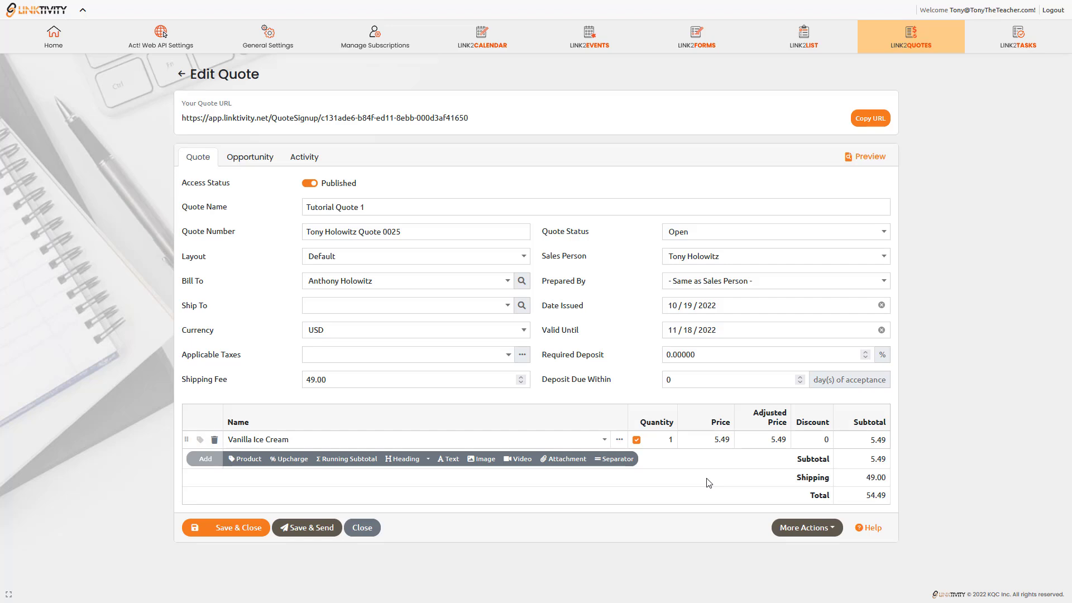
Raise the Vanilla Ice Cream quantity to 10.
click(669, 438)
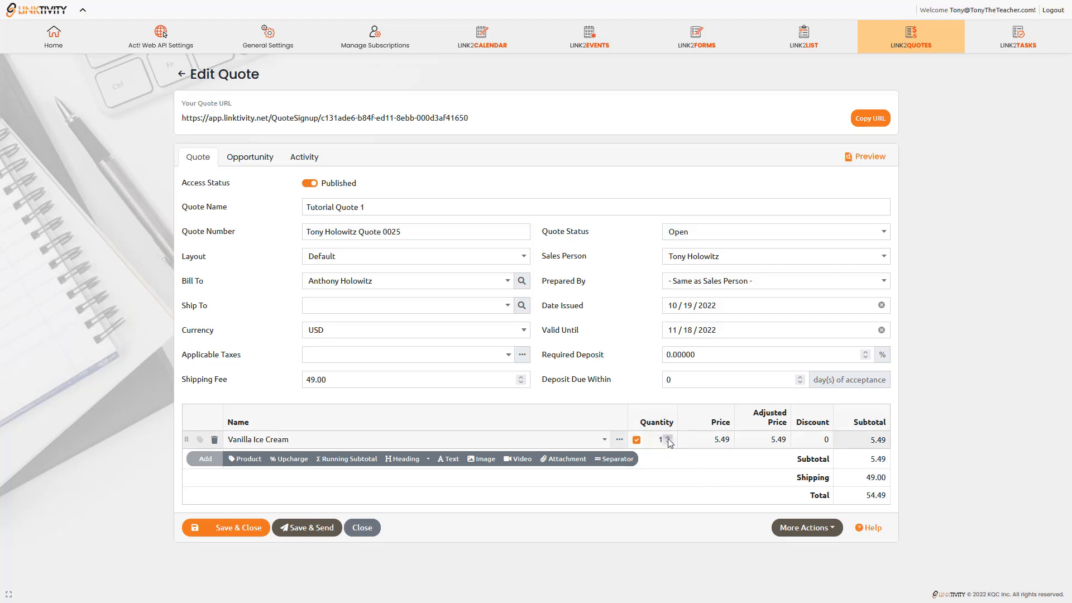
click(668, 438)
click(669, 438)
click(668, 438)
click(669, 438)
click(668, 438)
click(670, 438)
click(670, 438)
click(669, 438)
Add a Strawberry Ice Cream line at 5.29 with quantity 5.
click(245, 461)
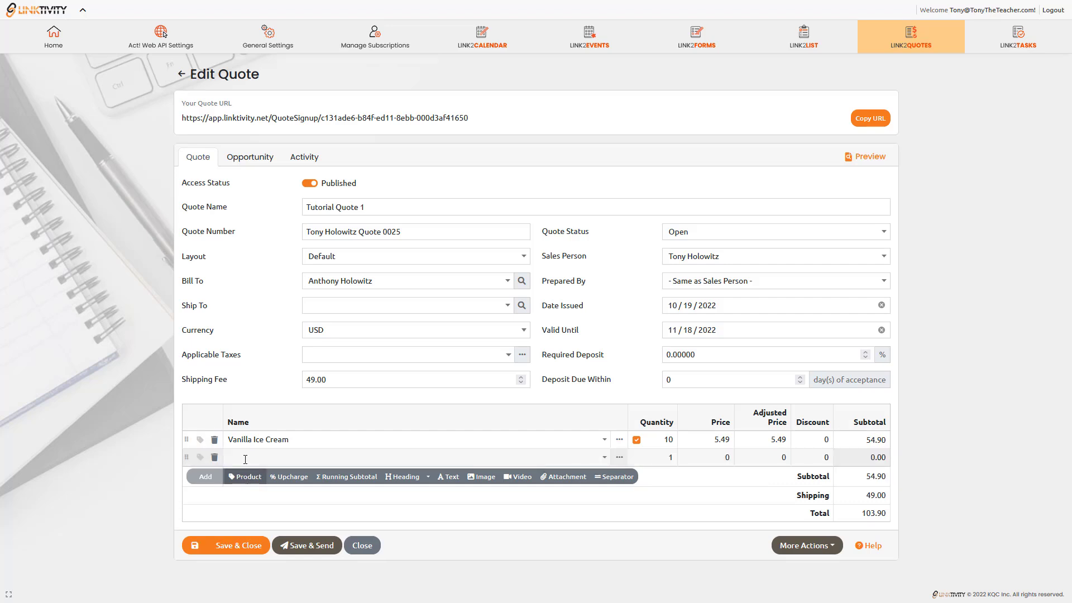
click(245, 460)
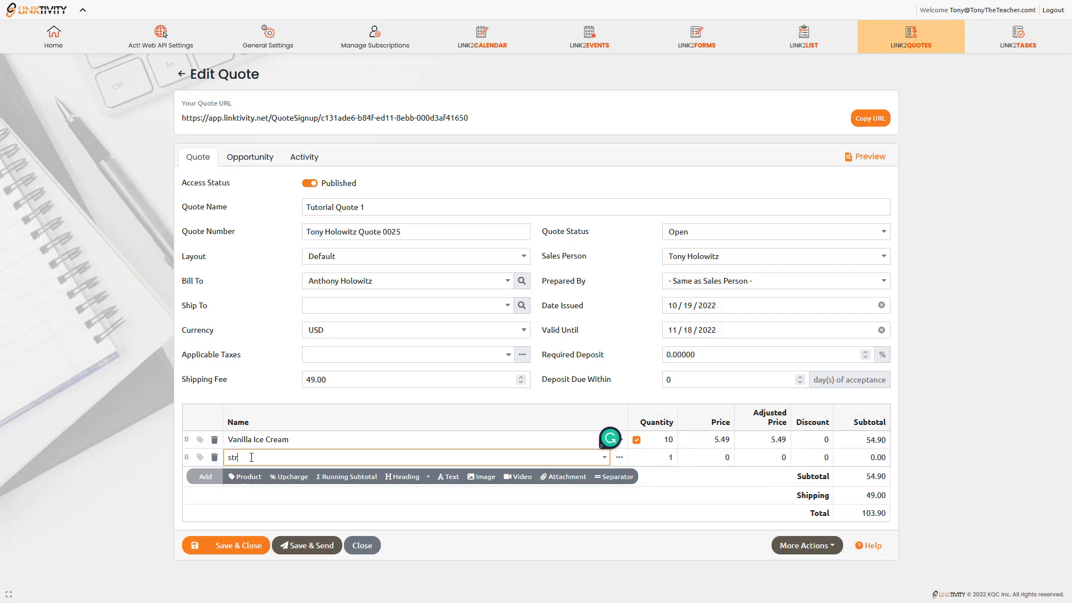
text(str)
click(604, 457)
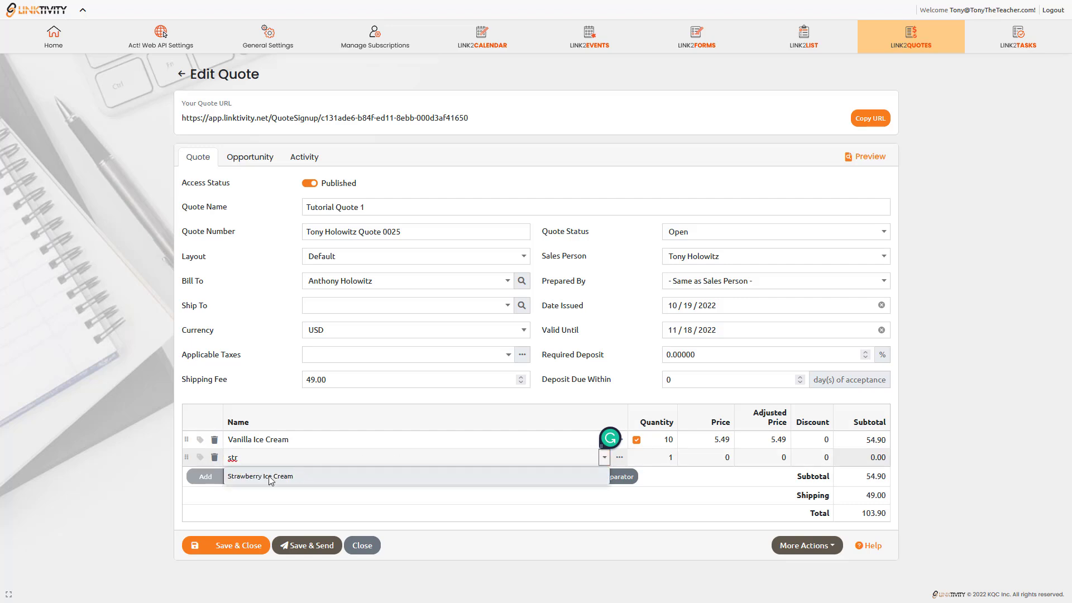
click(238, 478)
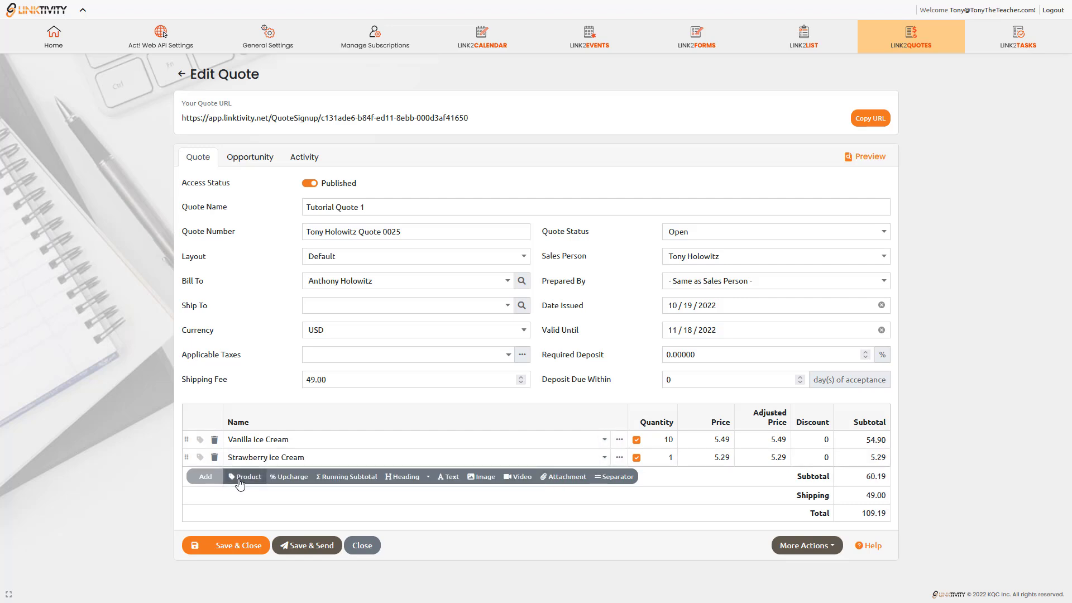
click(666, 459)
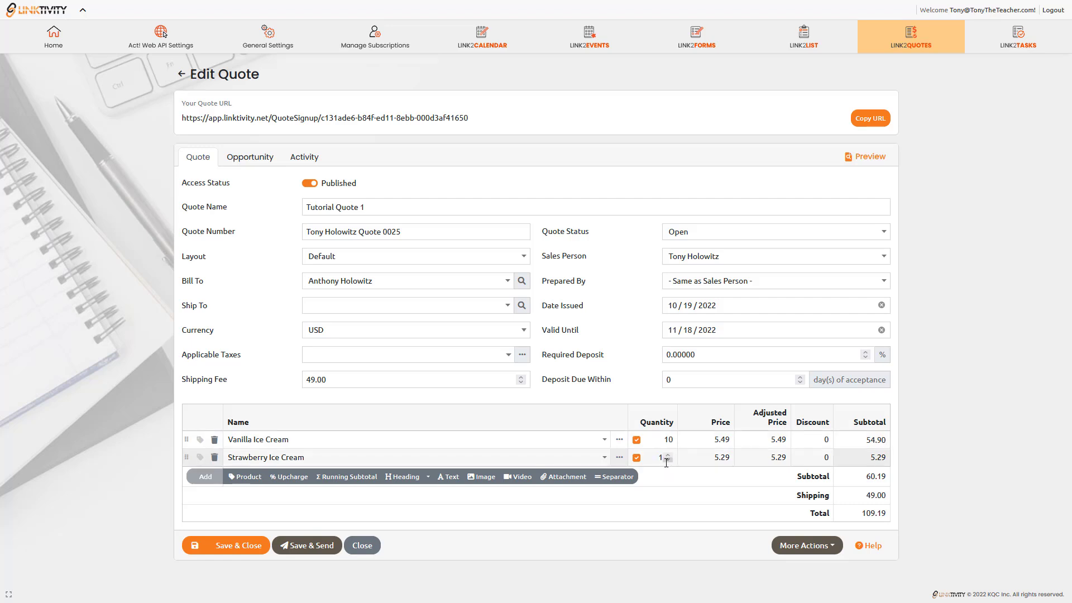
click(668, 455)
click(668, 455)
click(668, 455)
click(668, 456)
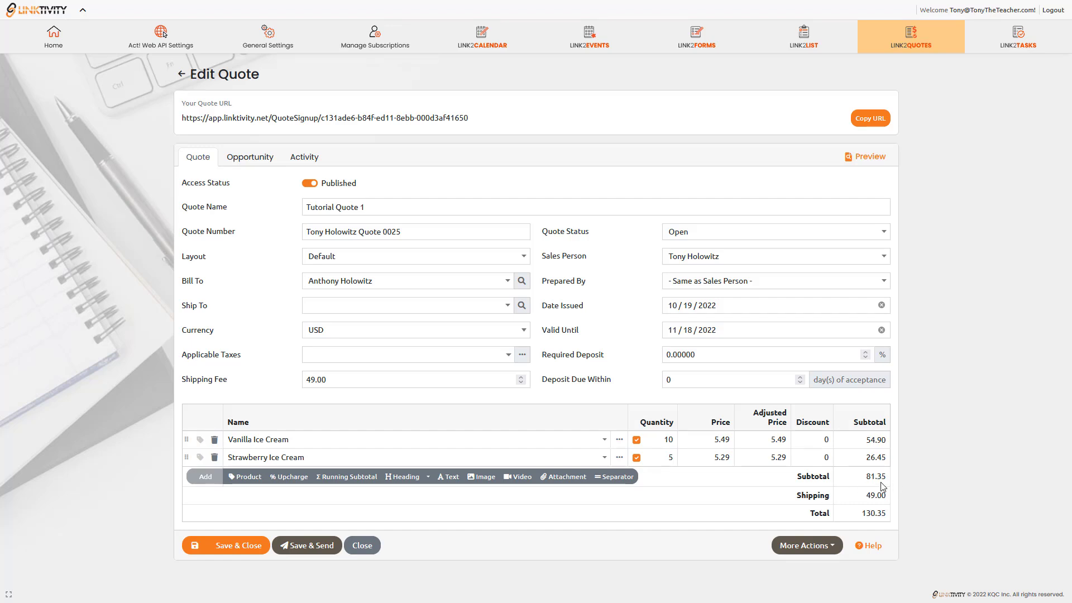
Add a Chocolate Ice Cream line with quantity 100 and save the quote at 729.35.
click(247, 476)
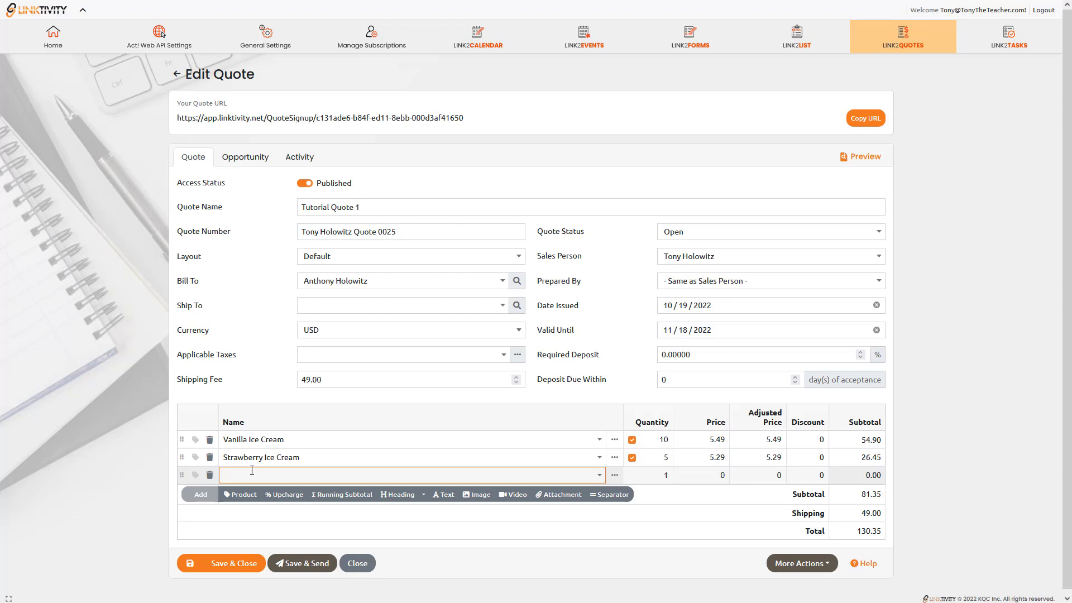
text(Choc)
click(599, 476)
click(300, 494)
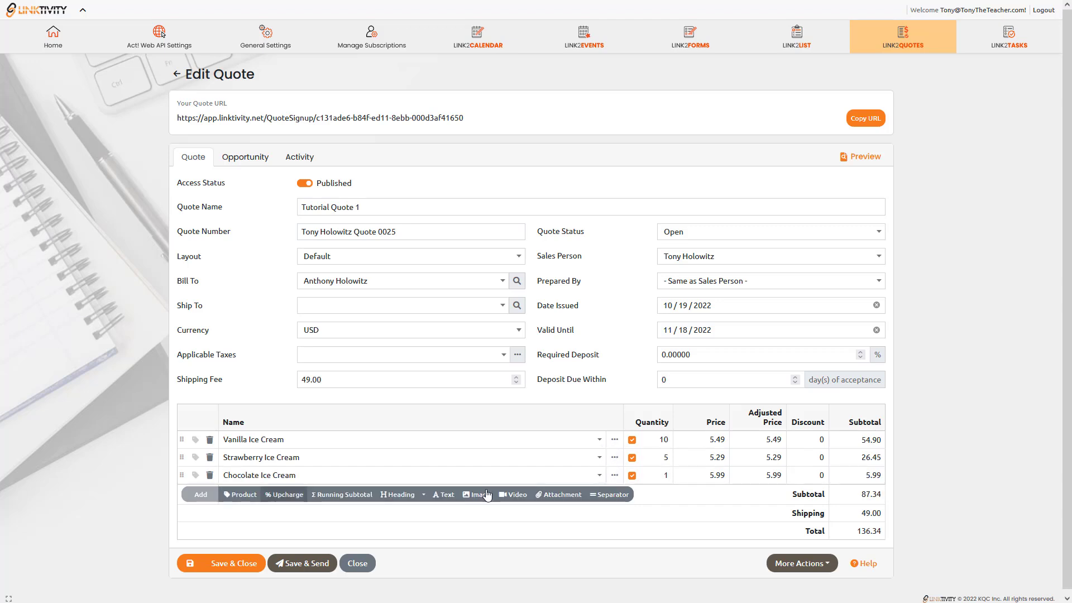
click(656, 475)
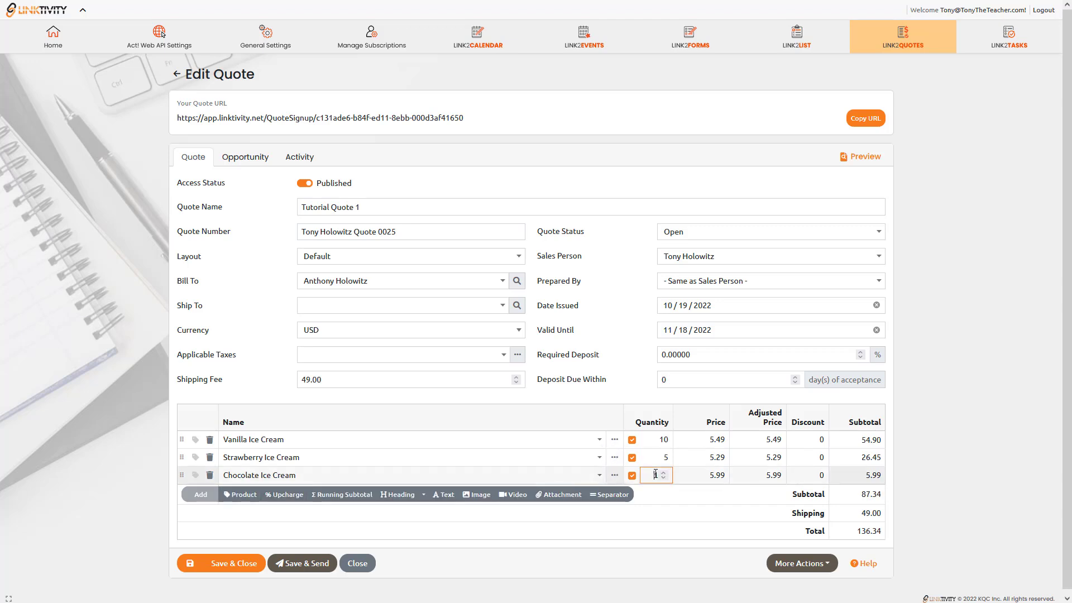
text(100)
key(Tab)
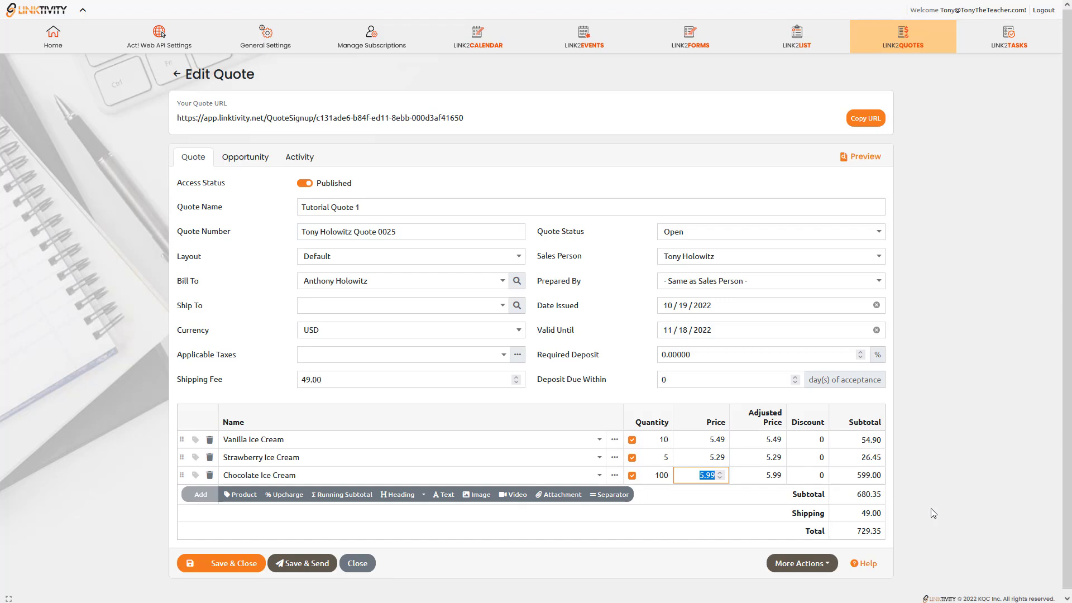
click(190, 565)
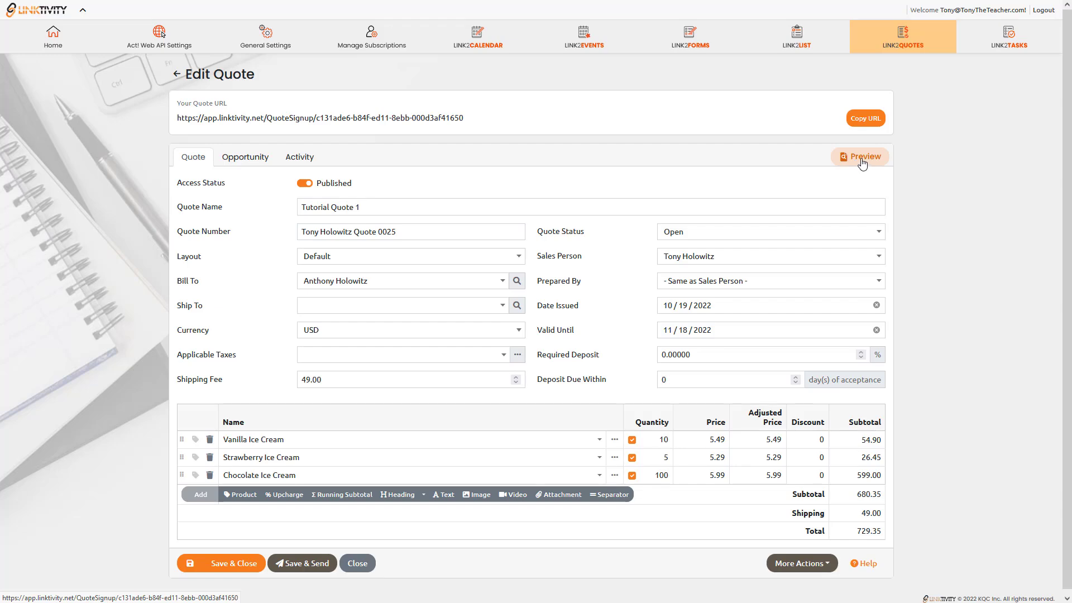
Open the quote's online preview and scroll through the ice cream lines and $729.35 total.
click(863, 162)
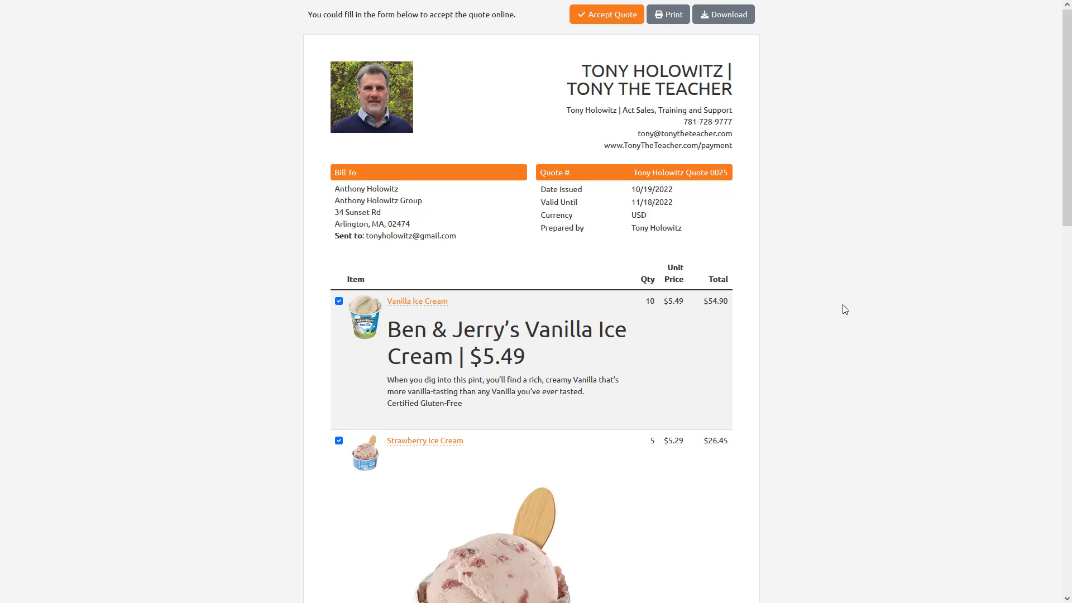
scroll(846, 309, down, 4)
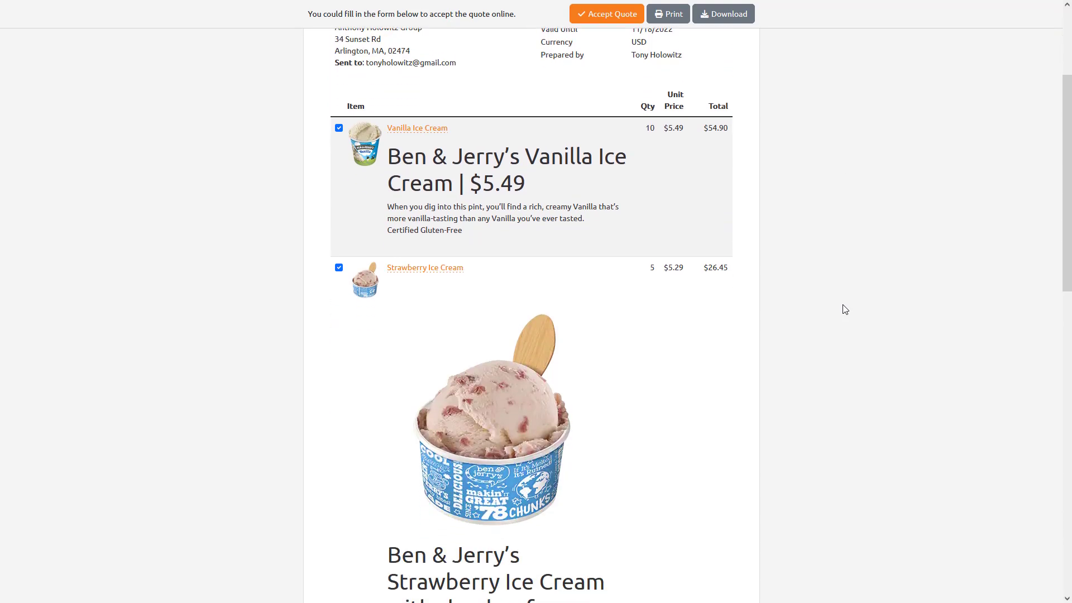
scroll(846, 310, down, 5)
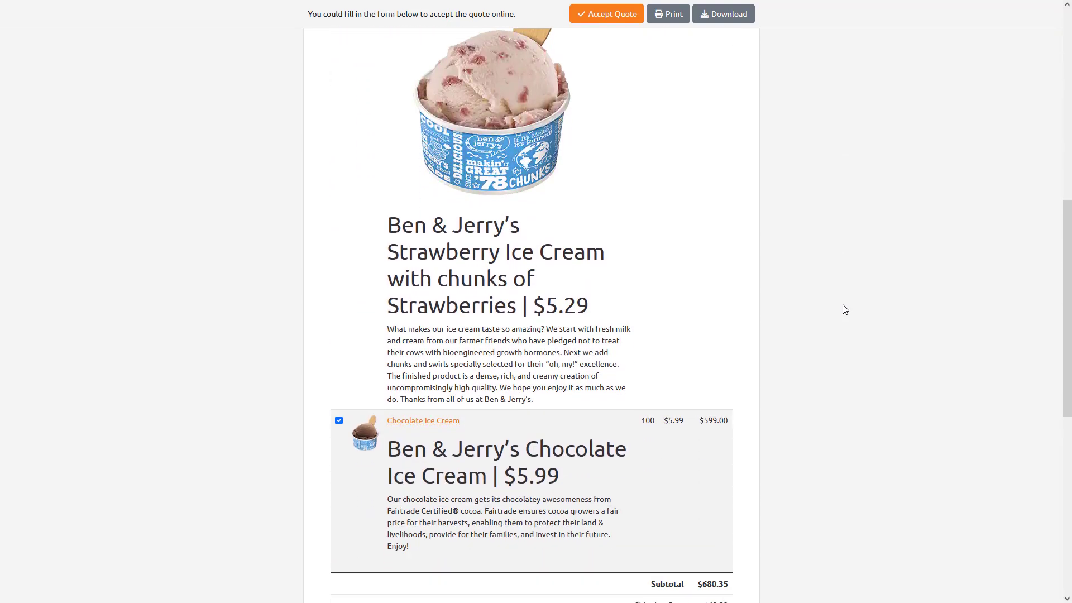
scroll(845, 309, down, 2)
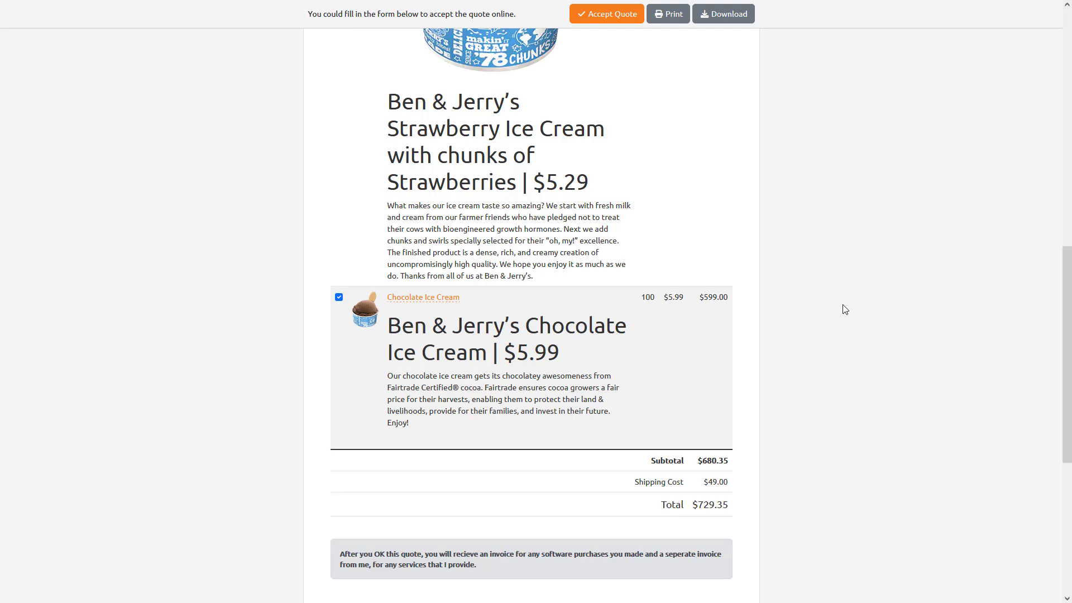
scroll(845, 309, up, 8)
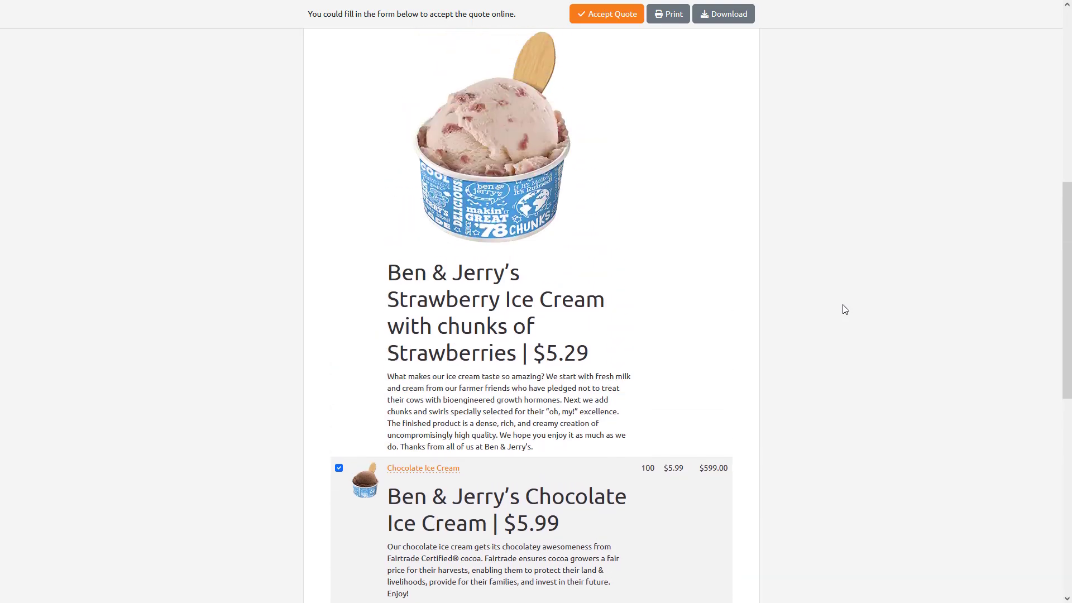
scroll(846, 310, up, 3)
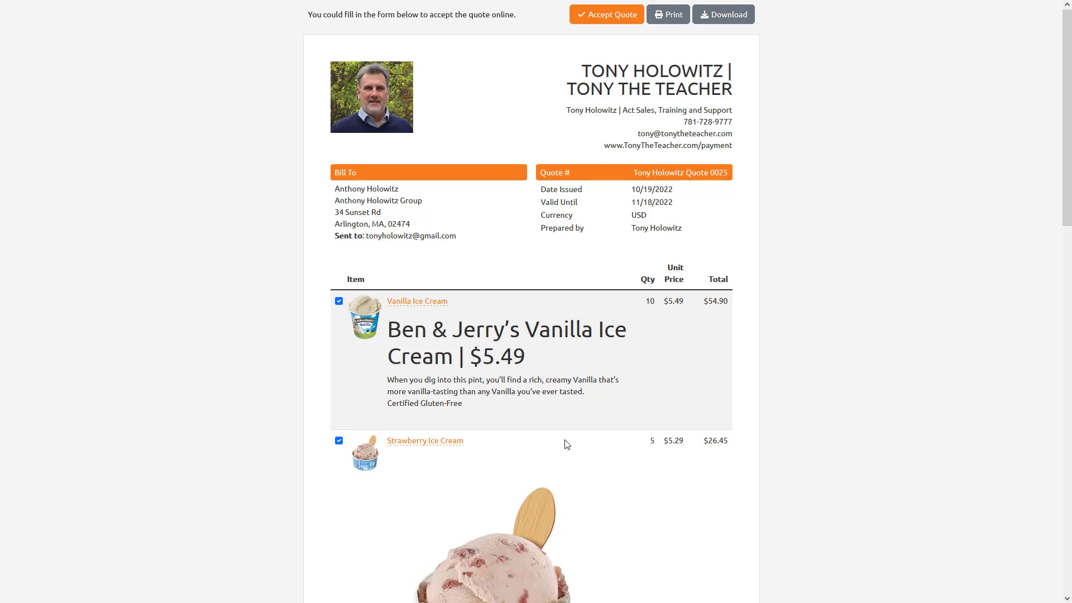
scroll(565, 424, down, 3)
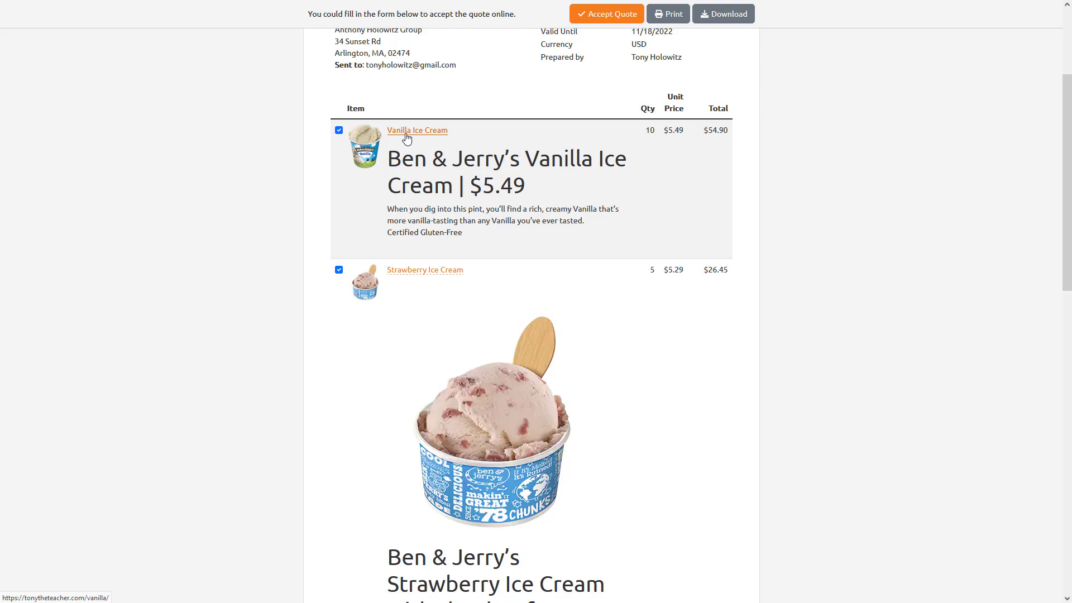
Enlarge and close the Vanilla Ice Cream image, scroll the preview, then return to Edit Quote.
click(365, 148)
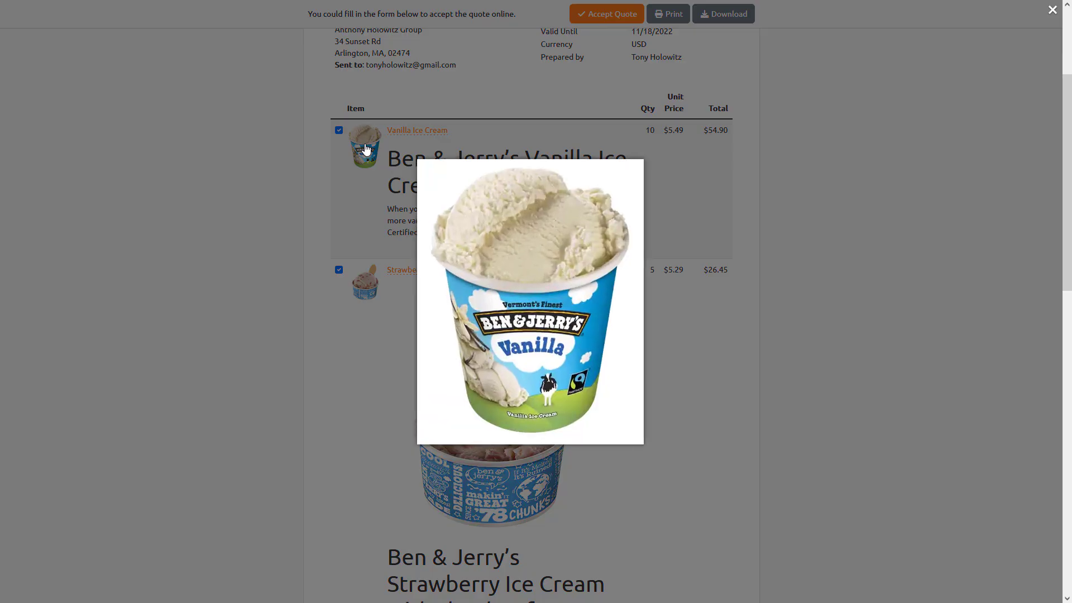
click(374, 373)
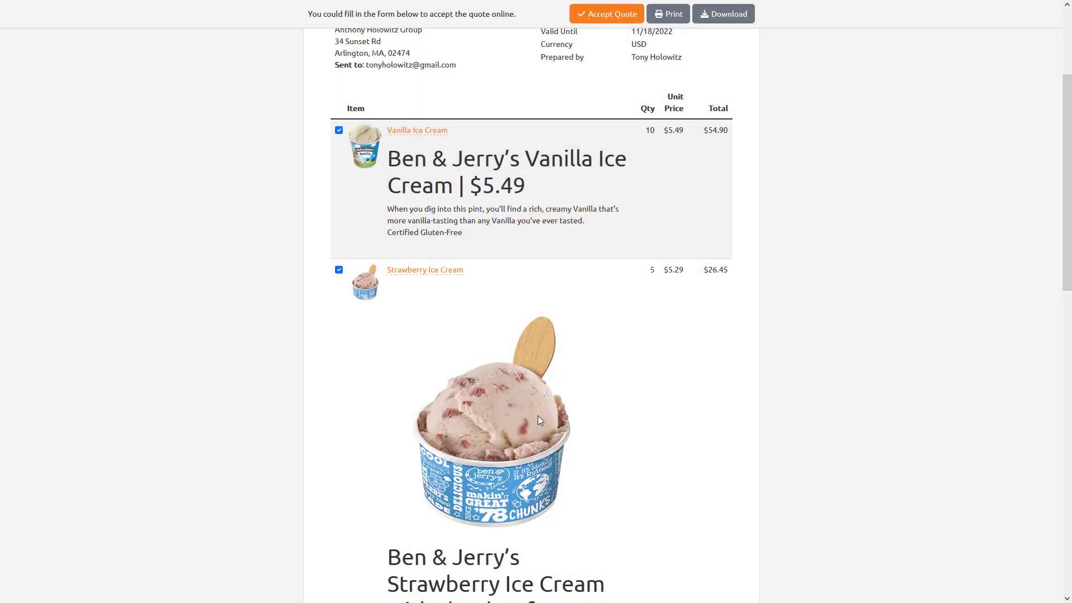
scroll(623, 389, down, 1)
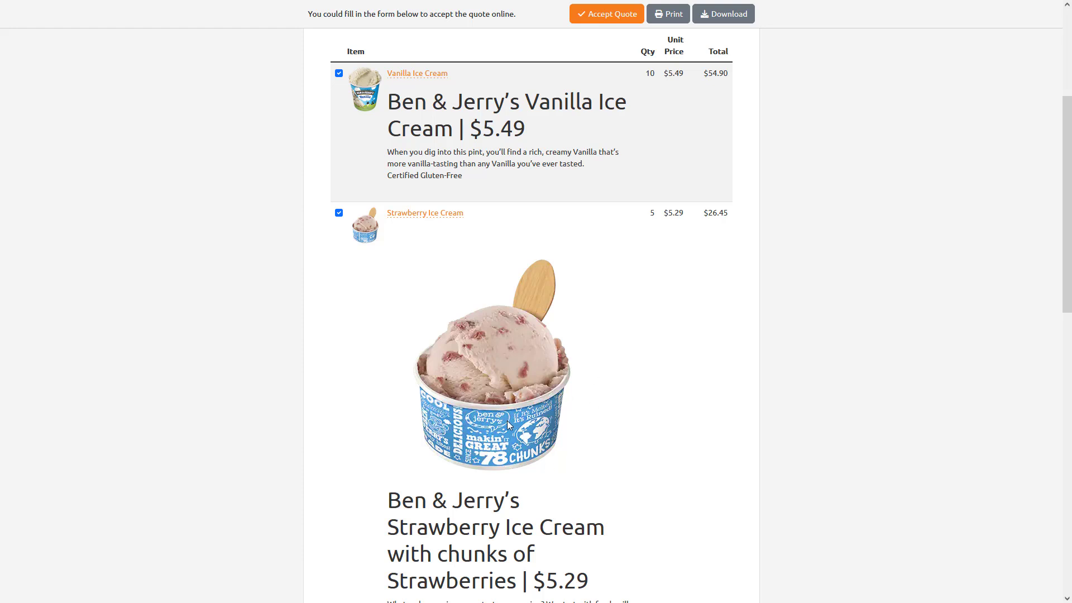
scroll(642, 396, down, 3)
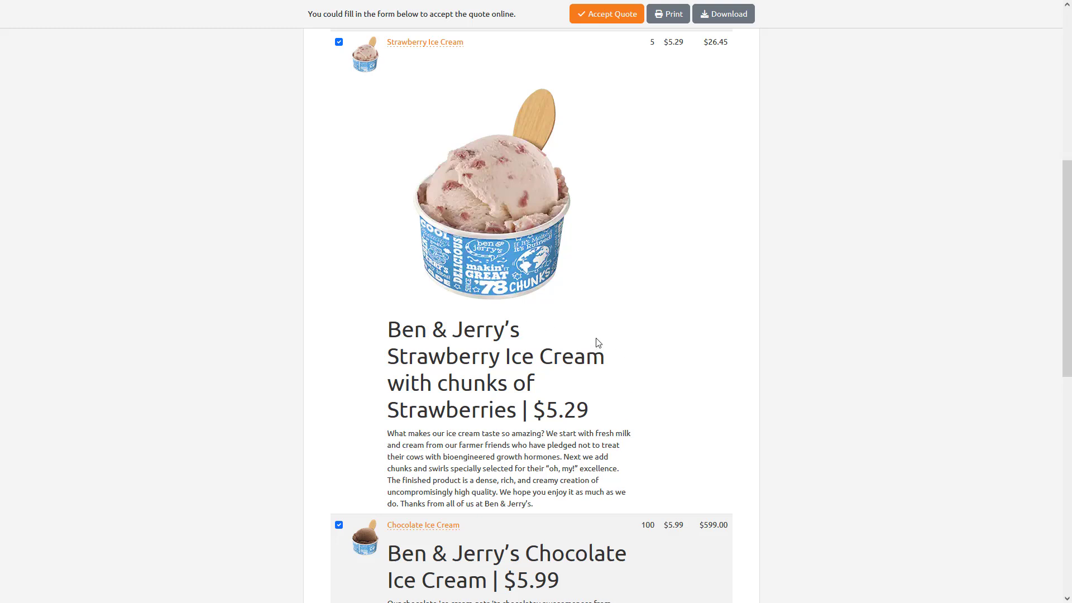
scroll(581, 345, down, 4)
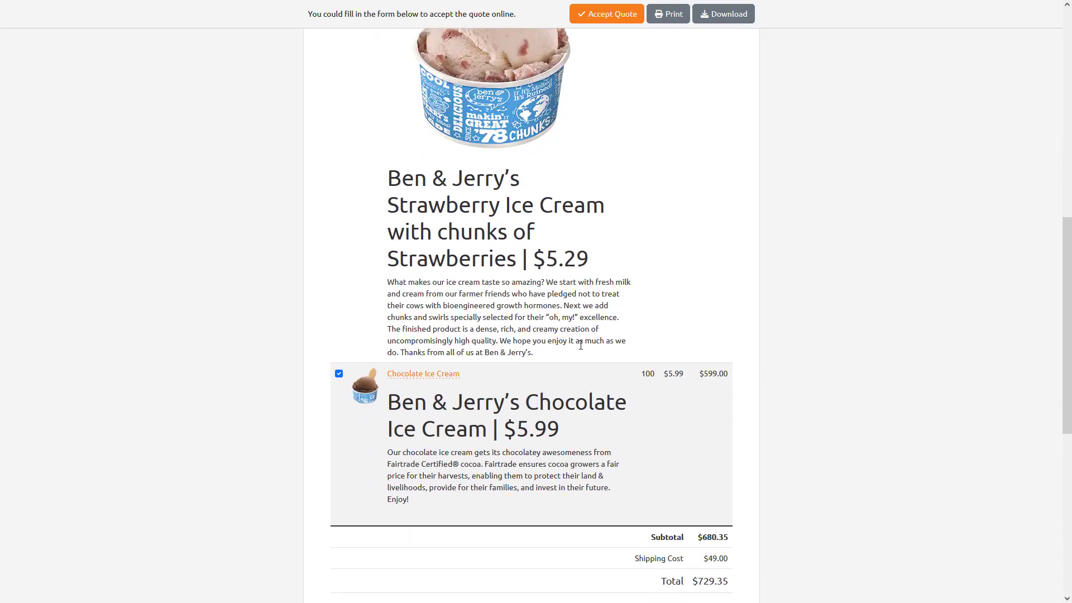
scroll(604, 279, up, 4)
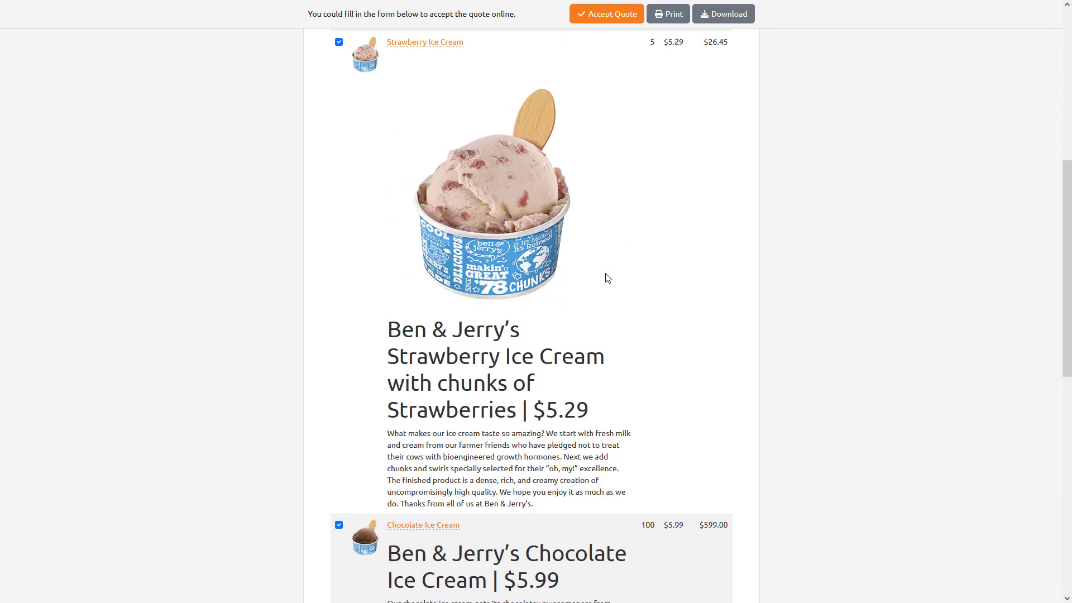
scroll(611, 282, up, 4)
scroll(614, 284, up, 3)
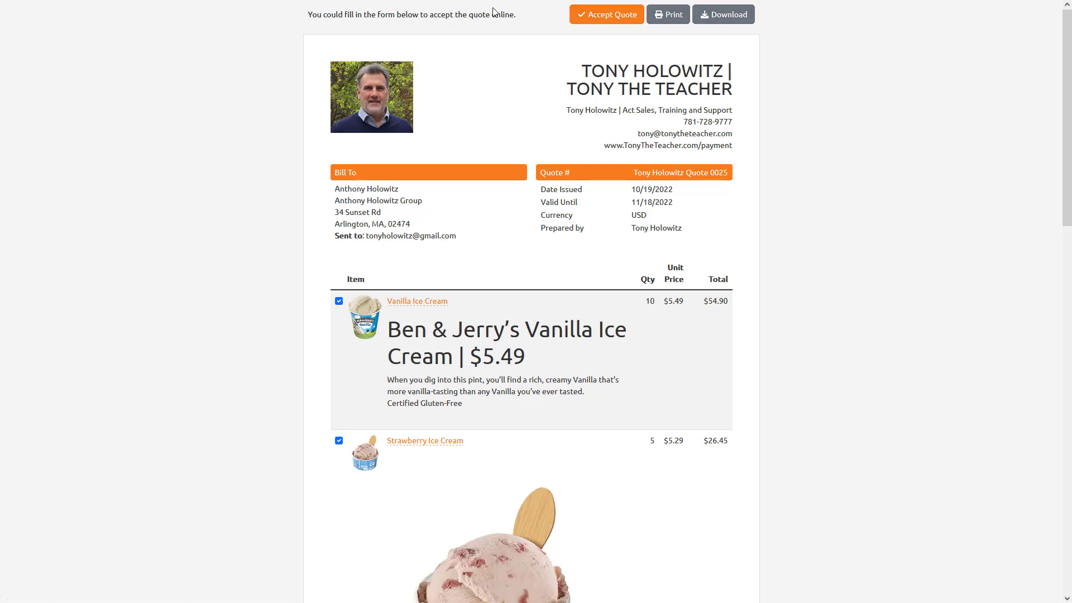
mouse_move(388, 8)
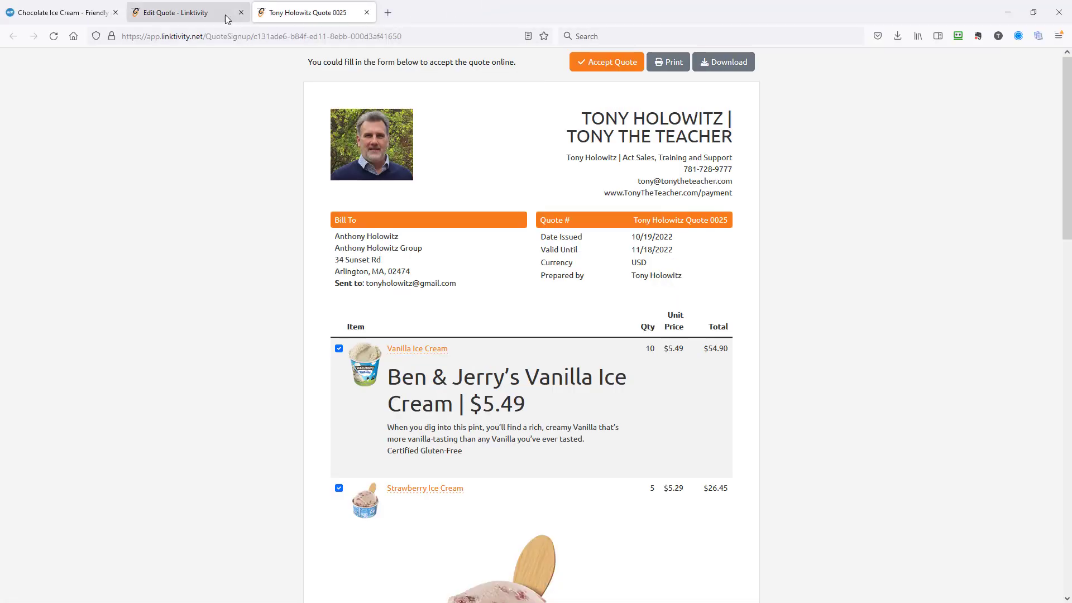
click(159, 14)
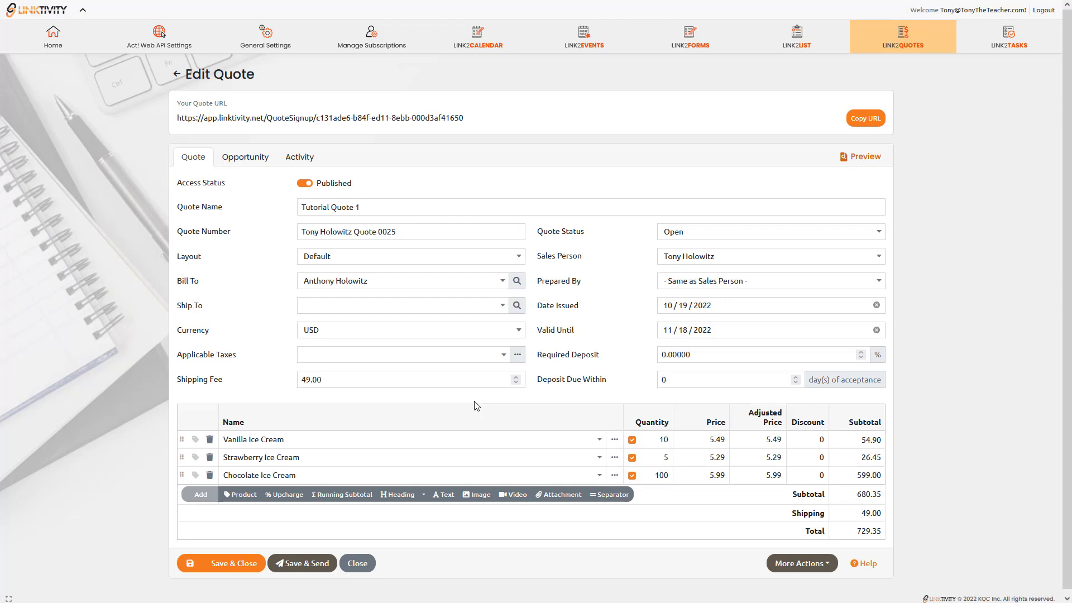
Start Save & Send with 'Attach quote PDF in email' unchecked and no email template chosen.
click(306, 565)
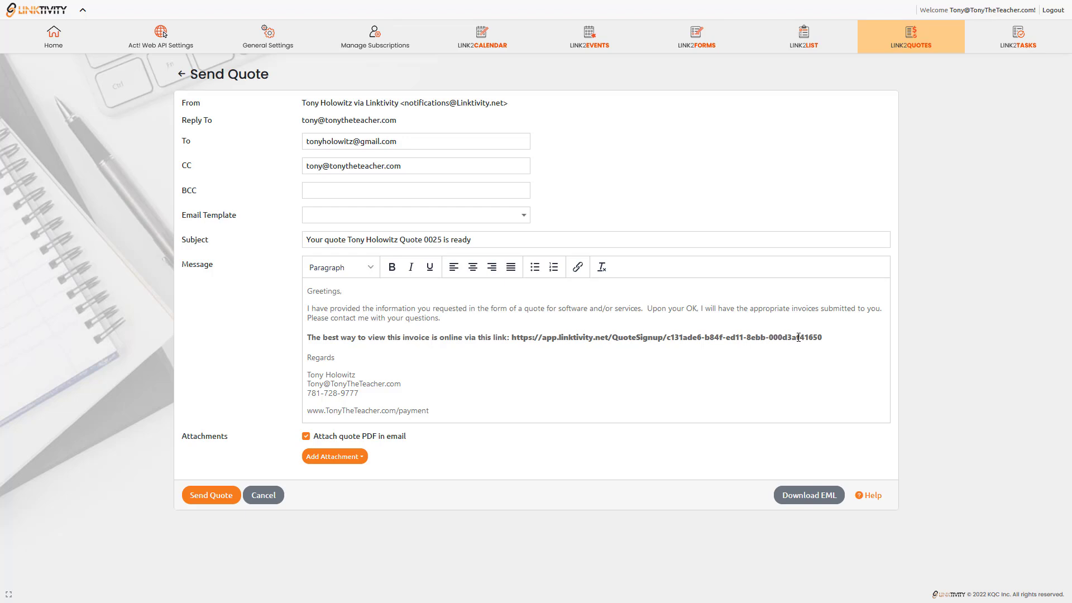
click(306, 436)
click(528, 220)
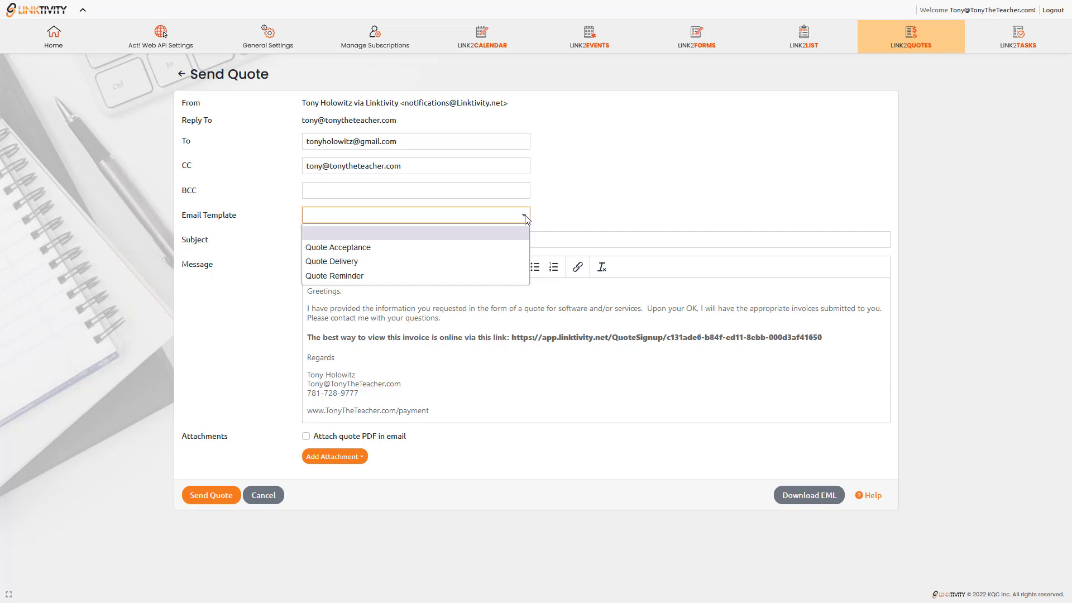
click(453, 318)
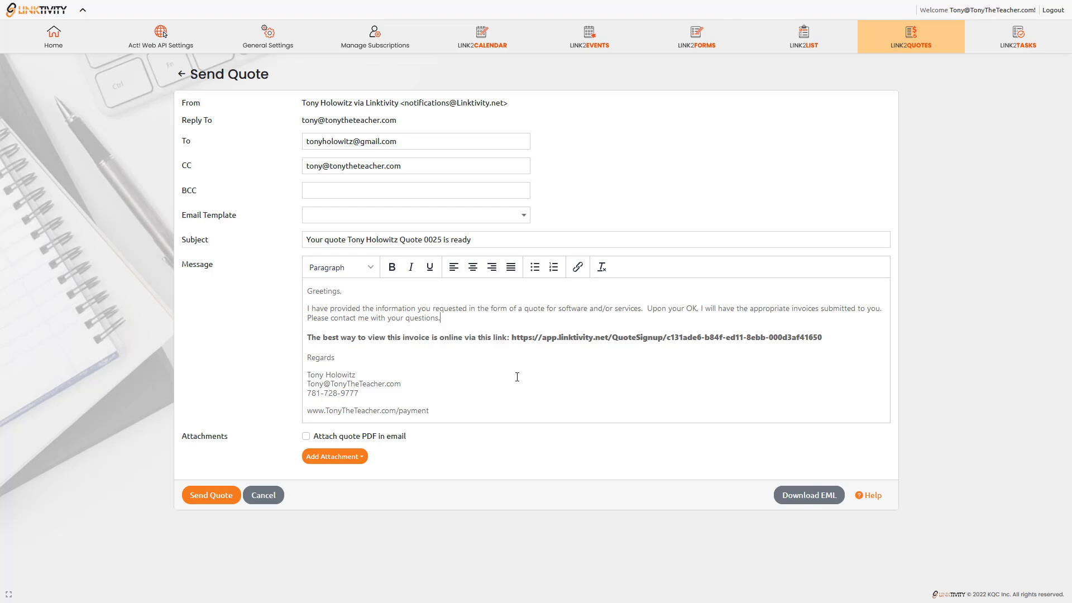
Send the quote email to the client and check the Activity Dashboard.
click(210, 496)
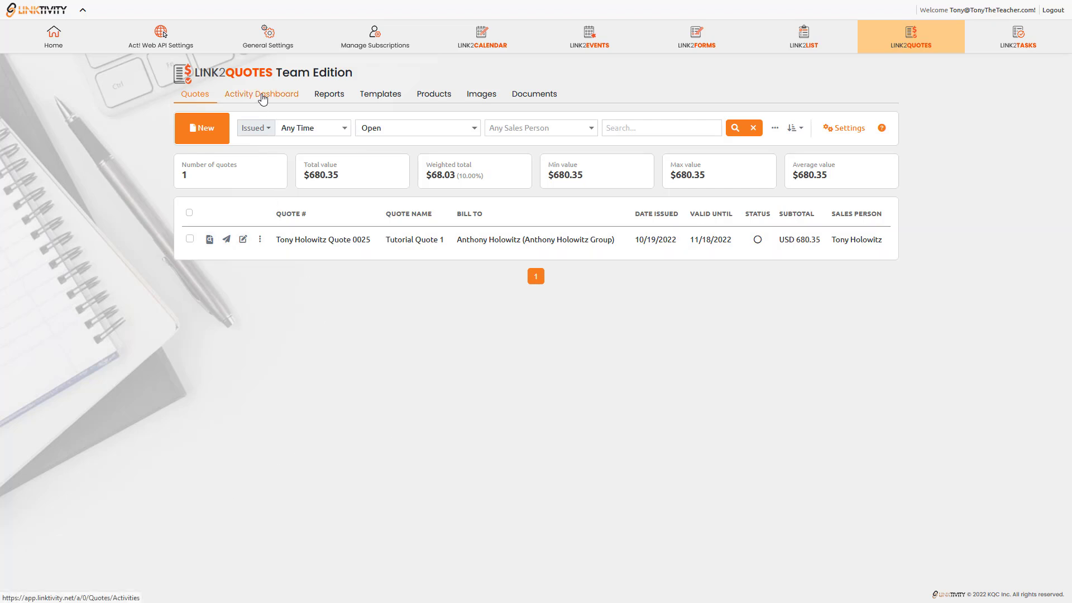
click(263, 97)
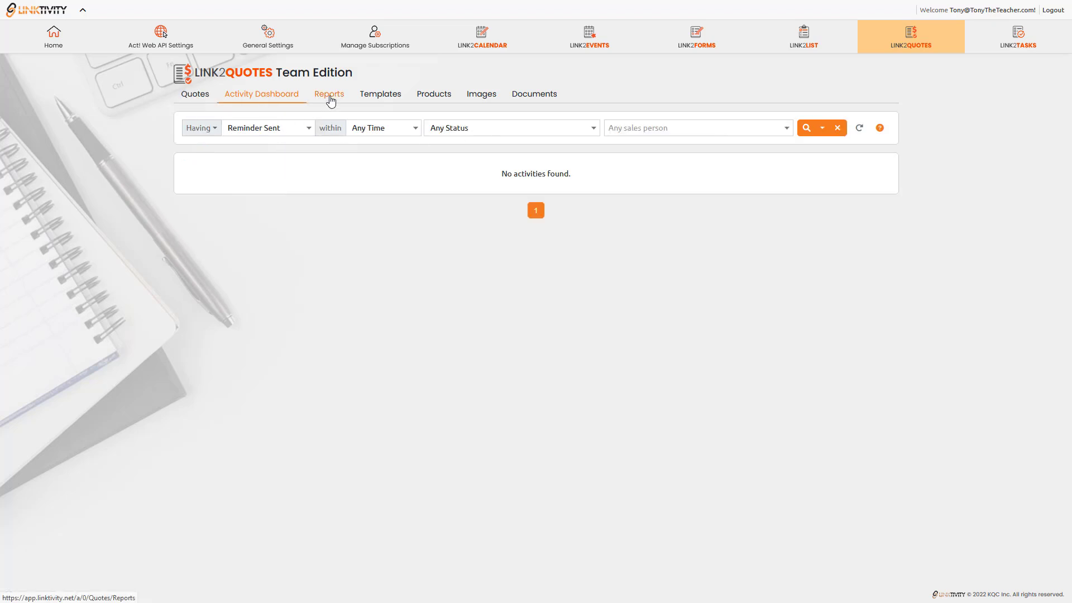
Look through Reports and Templates, ending on the Products list with the three ice creams.
click(330, 98)
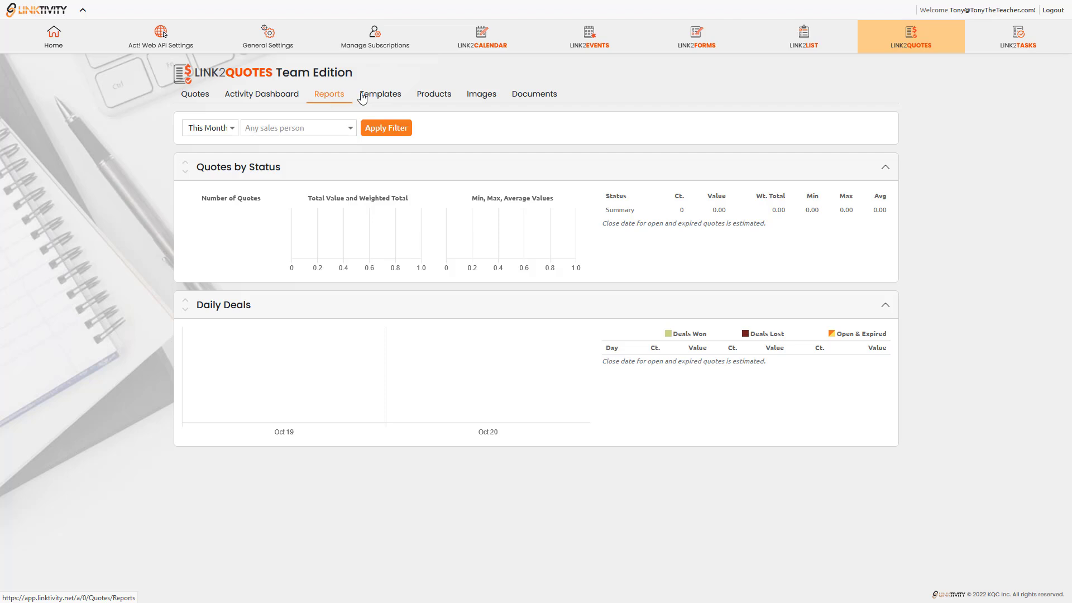
right_click(385, 98)
key(Escape)
click(380, 96)
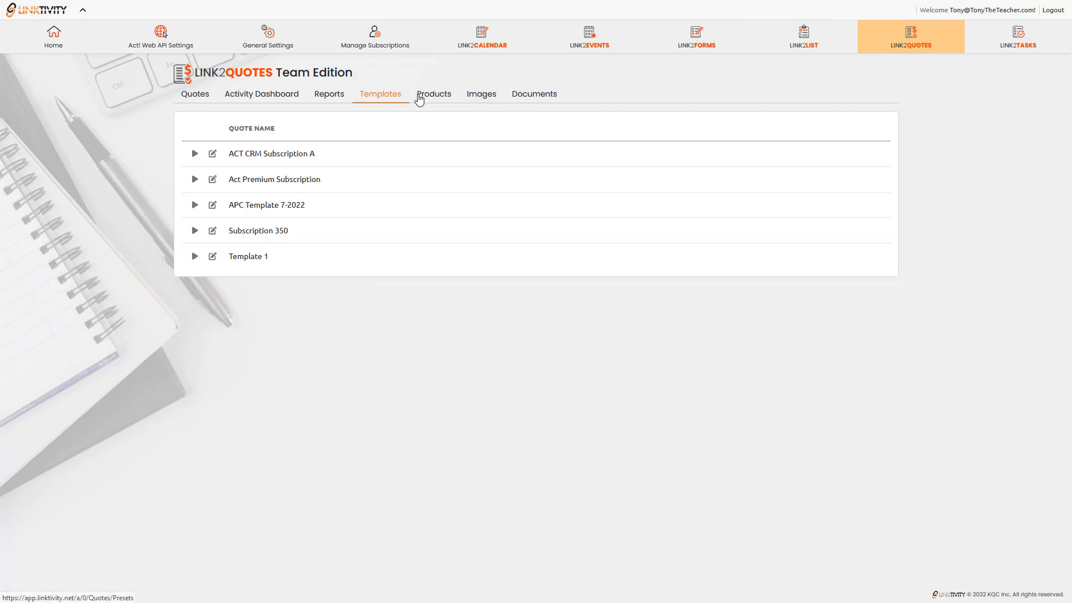
click(438, 98)
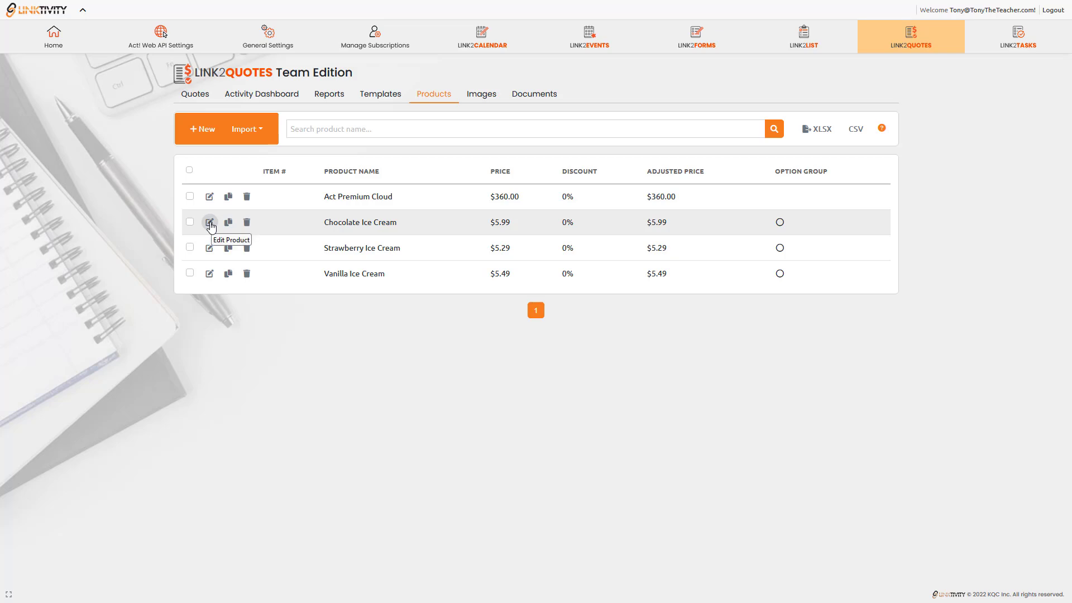
click(210, 223)
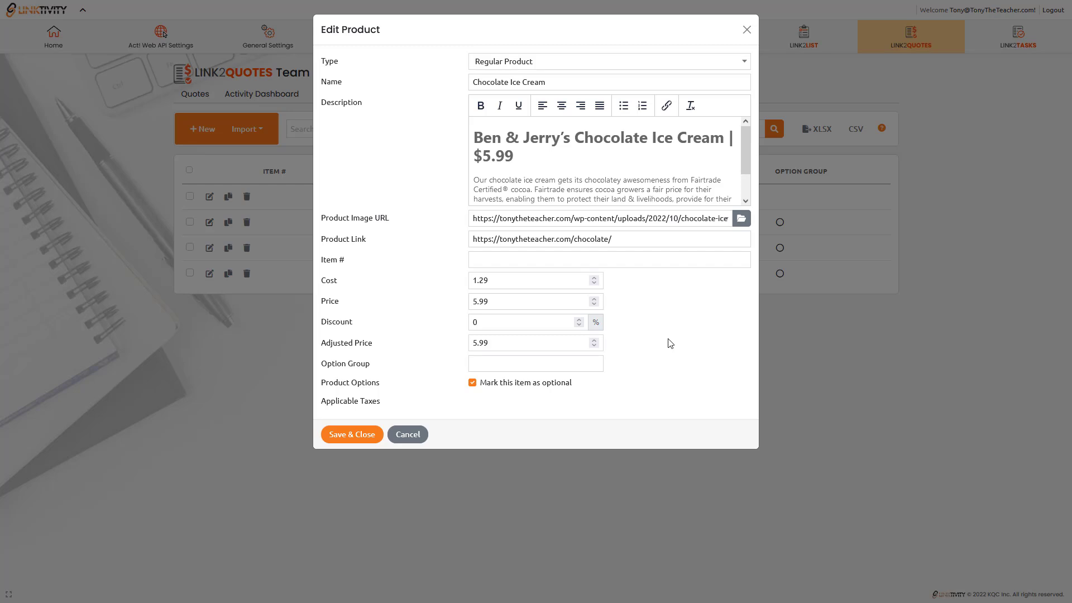
click(746, 29)
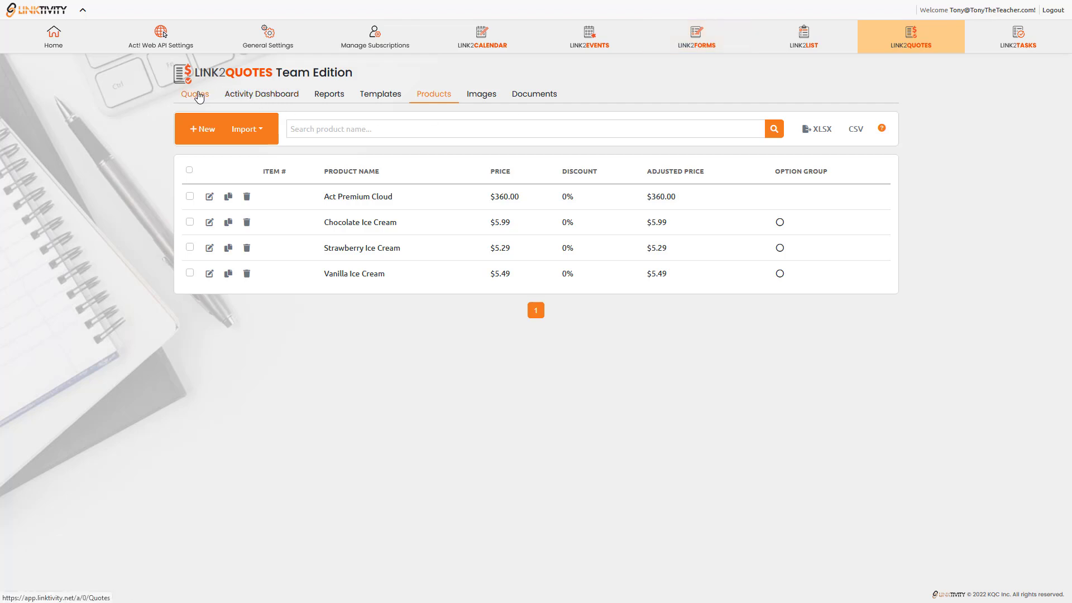
Return to the Quotes list and check the actions menu for Tutorial Quote 1 (USD 680.35).
click(199, 97)
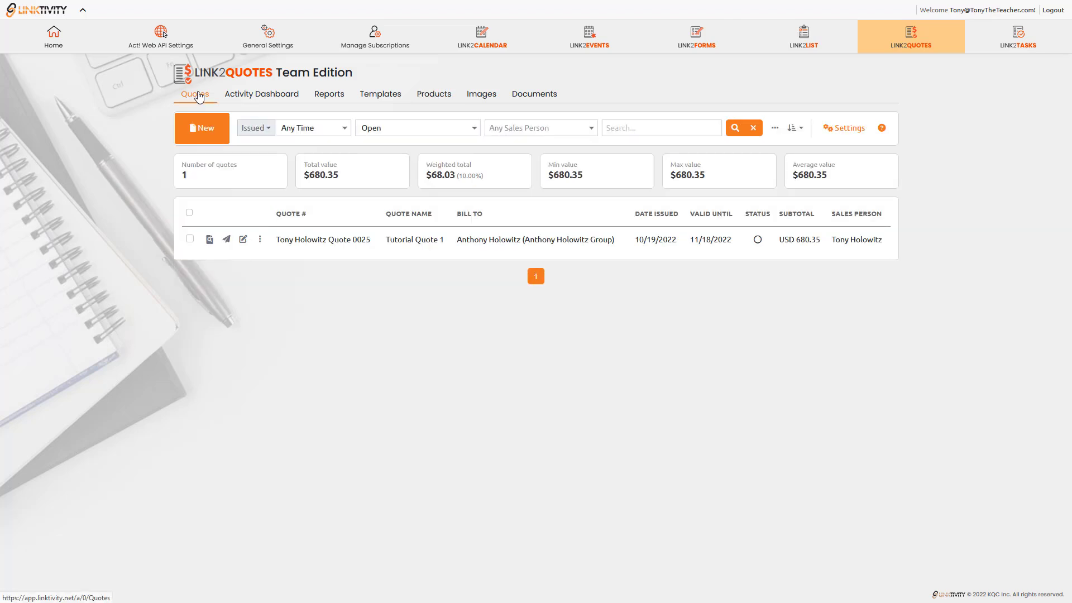
click(260, 240)
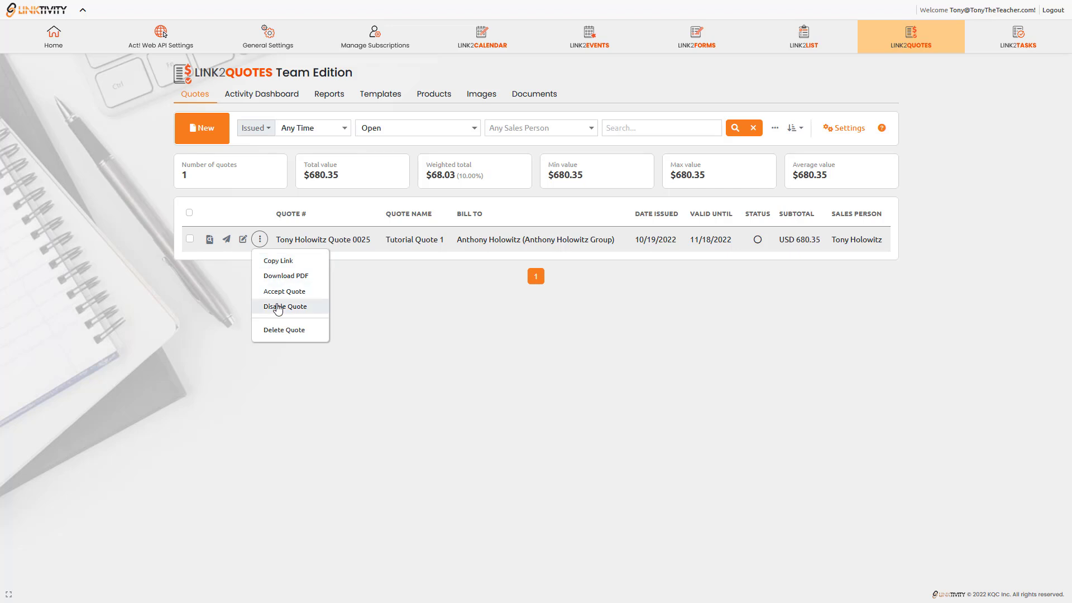
click(216, 270)
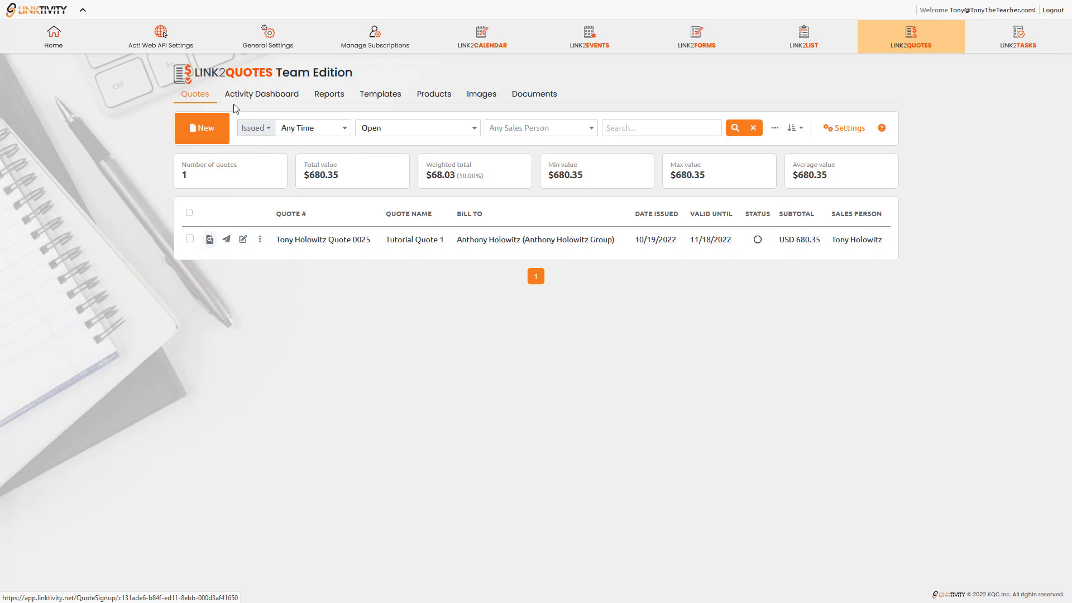
click(266, 95)
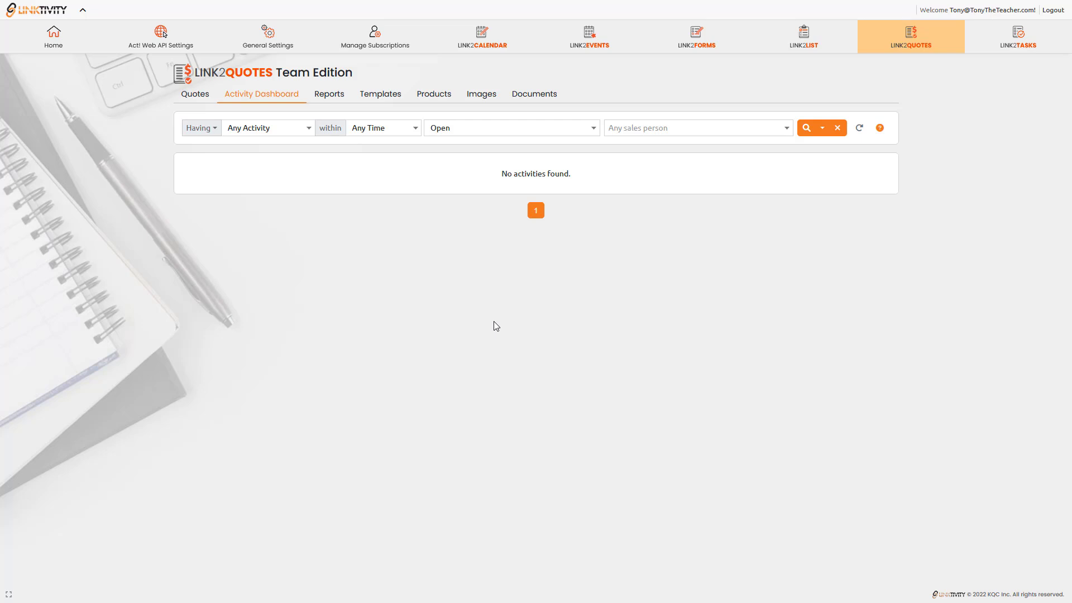
click(204, 99)
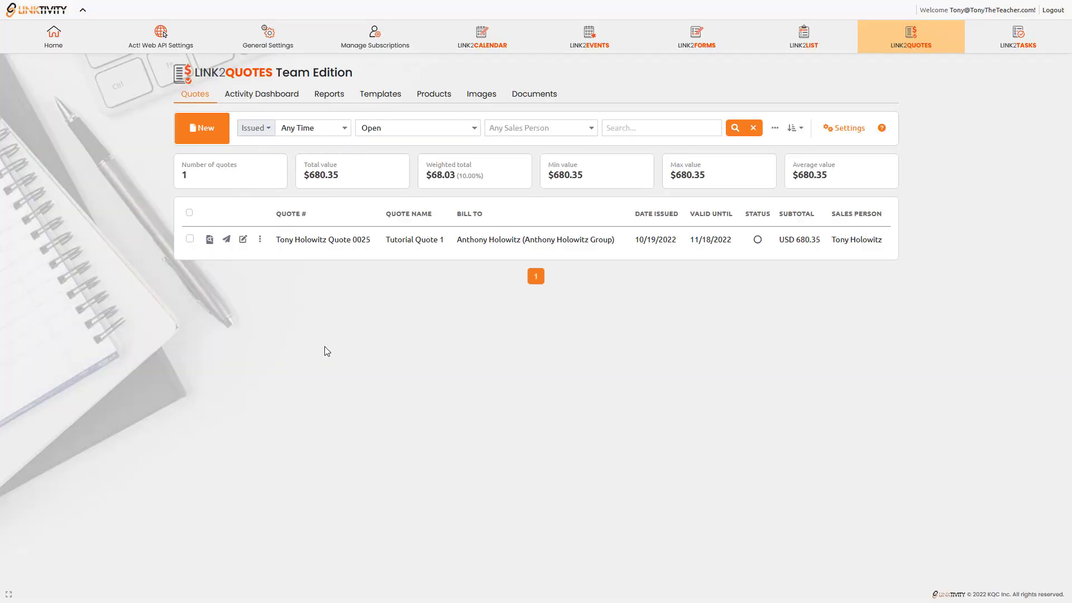